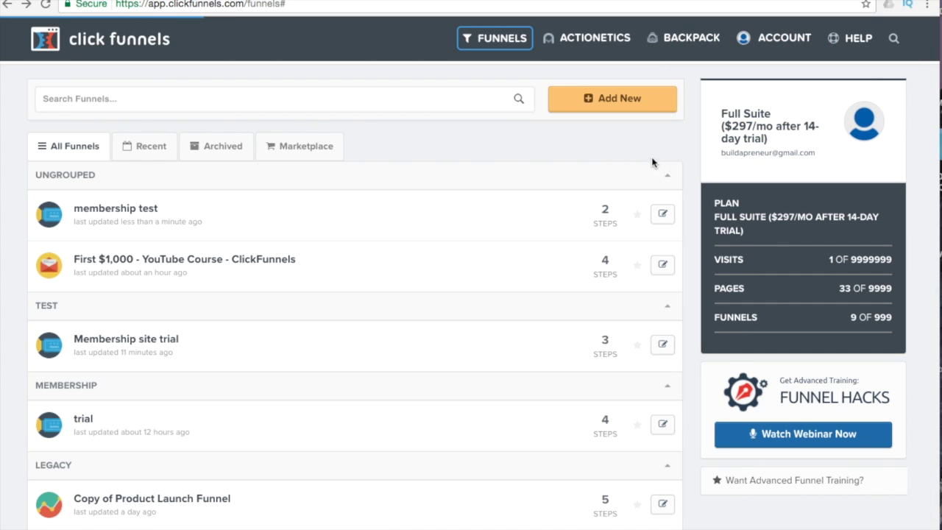
Create a new Collect Emails funnel named "collect emails"
left_click(621, 109)
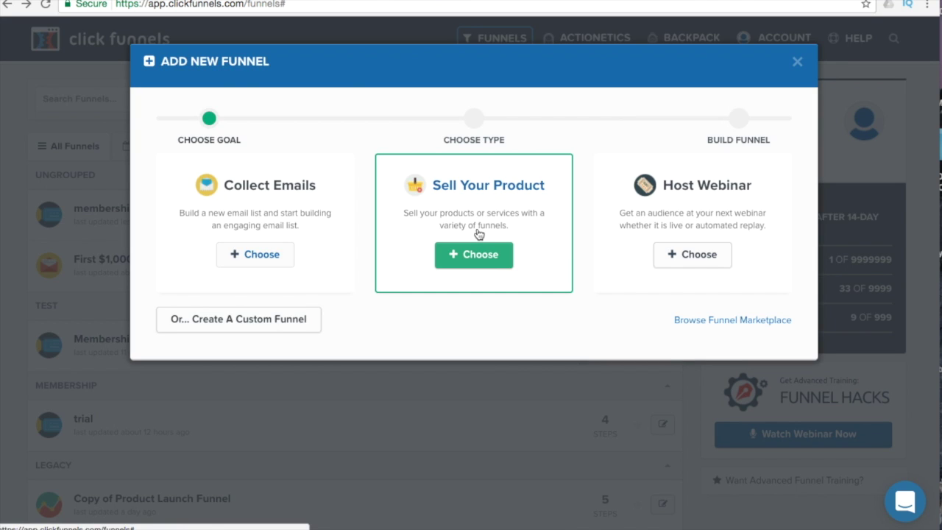
left_click(278, 258)
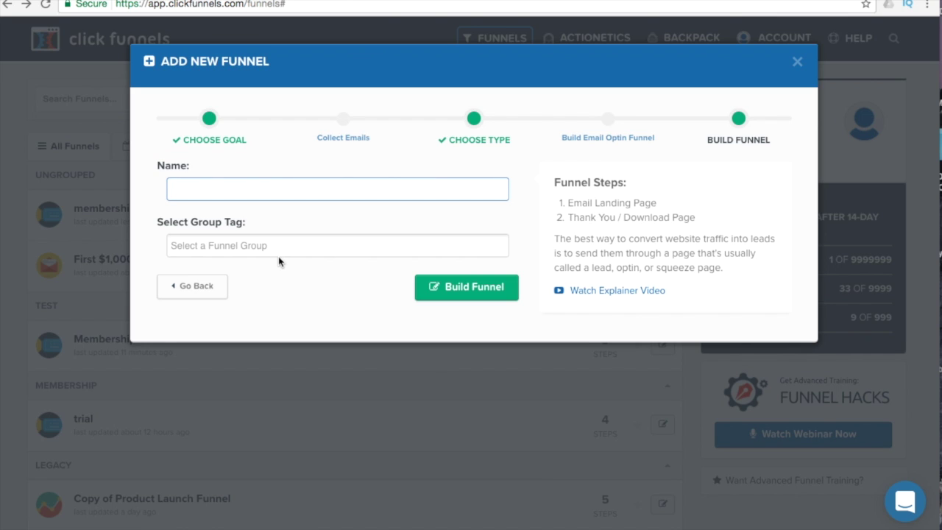
type("collect emails")
left_click(451, 294)
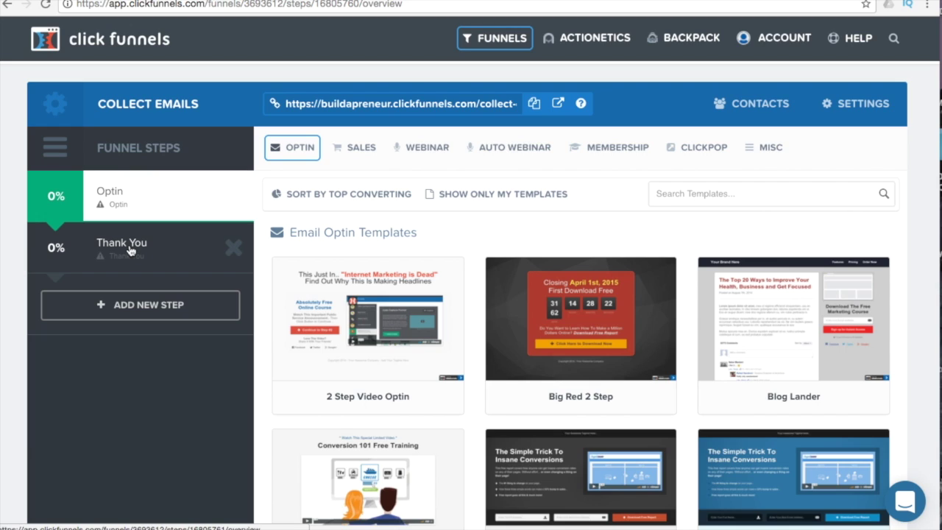
Add a new funnel step named "sales" to the collect emails funnel
left_click(135, 304)
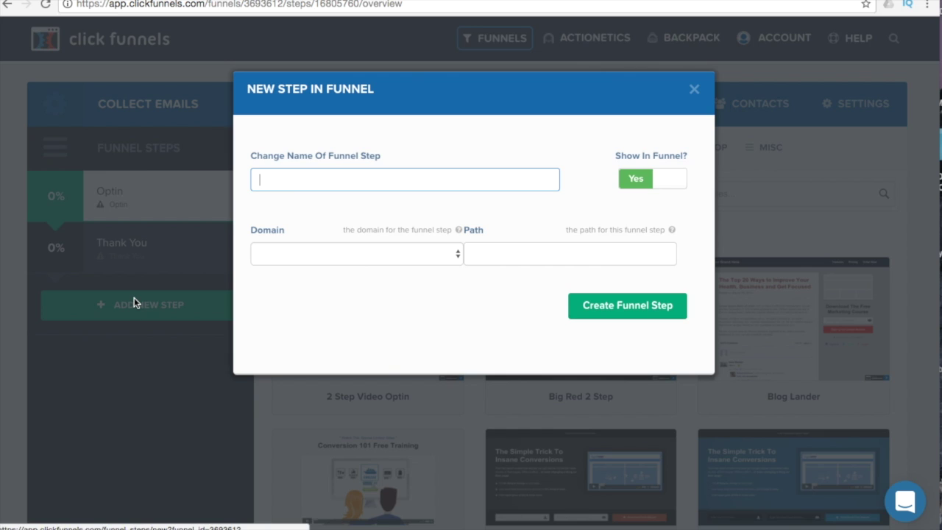
type("sell")
key("BackSpace")
key("BackSpace")
key("BackSpace")
type("ales")
key("Tab")
left_click(573, 308)
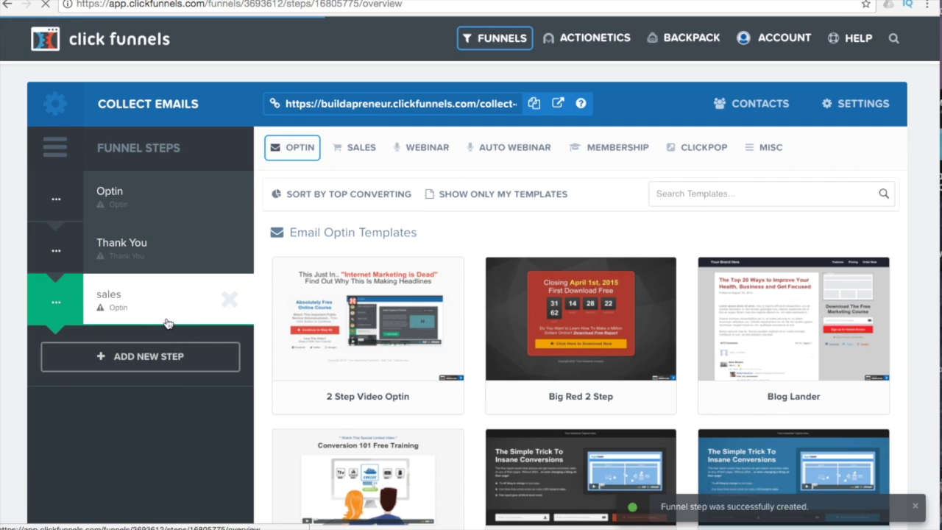
Move the sales step between Optin and Thank You, and select it
left_click_drag(136, 296, 132, 229)
left_click(550, 171)
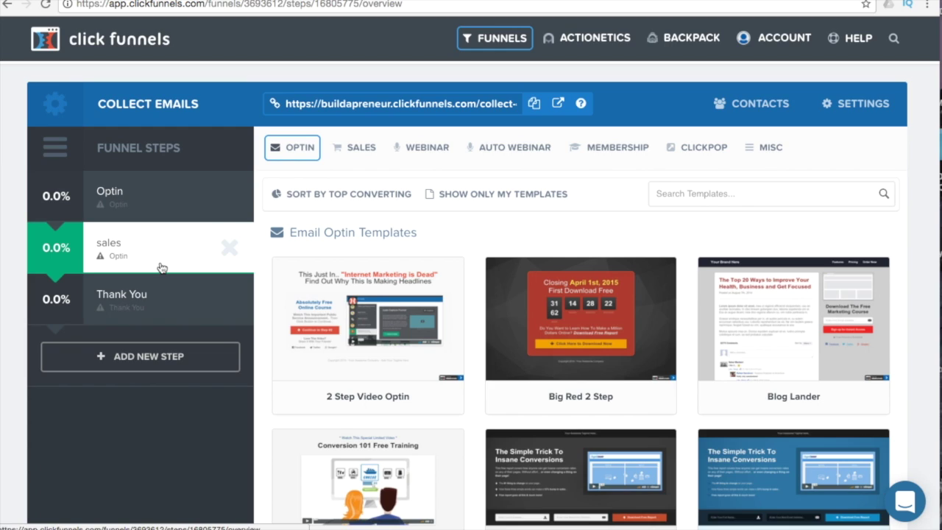
left_click(130, 246)
Show the Sales Page templates for the sales step
mouse_move(426, 147)
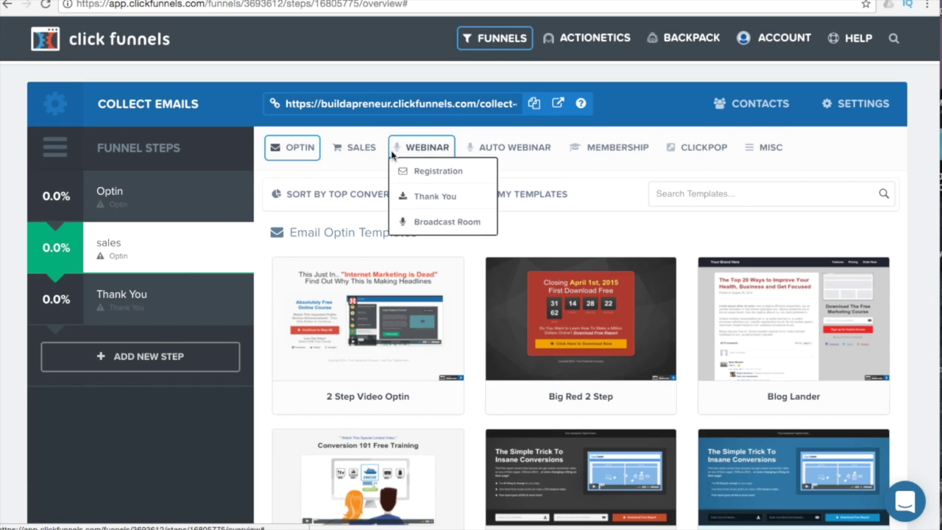
mouse_move(347, 153)
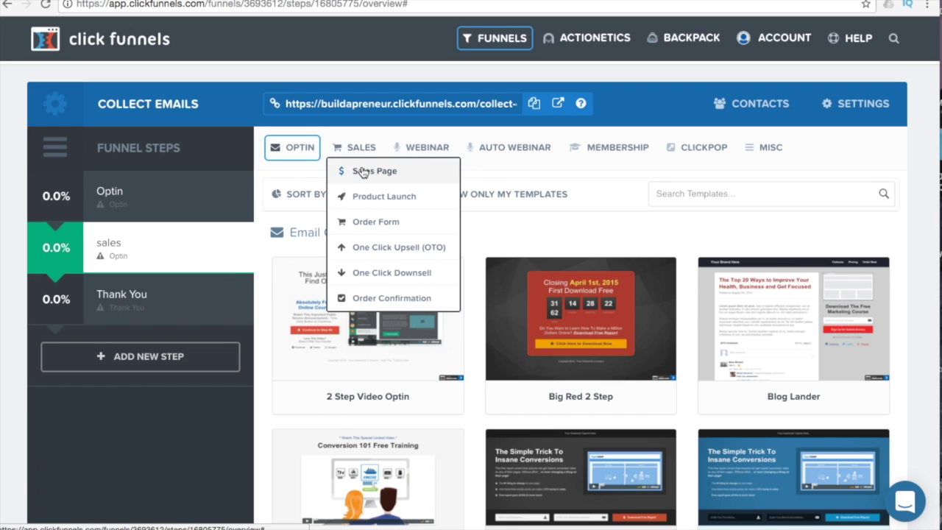
left_click(361, 171)
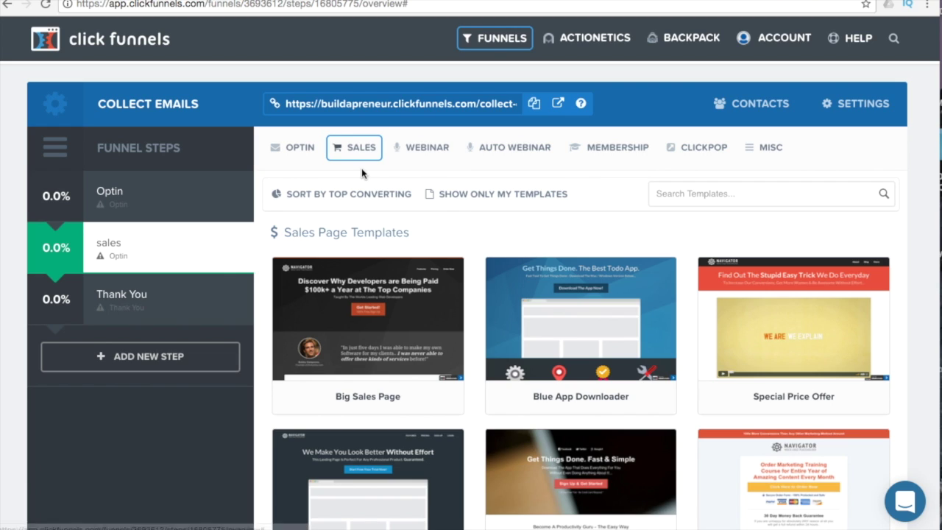
Preview the Blue App Downloader template from top to bottom and return to the sales page templates
mouse_move(405, 288)
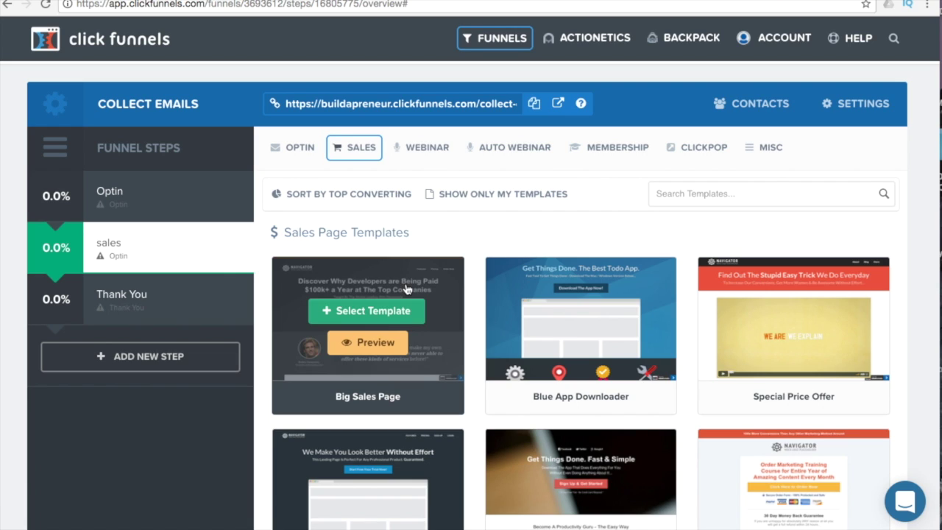
mouse_move(564, 333)
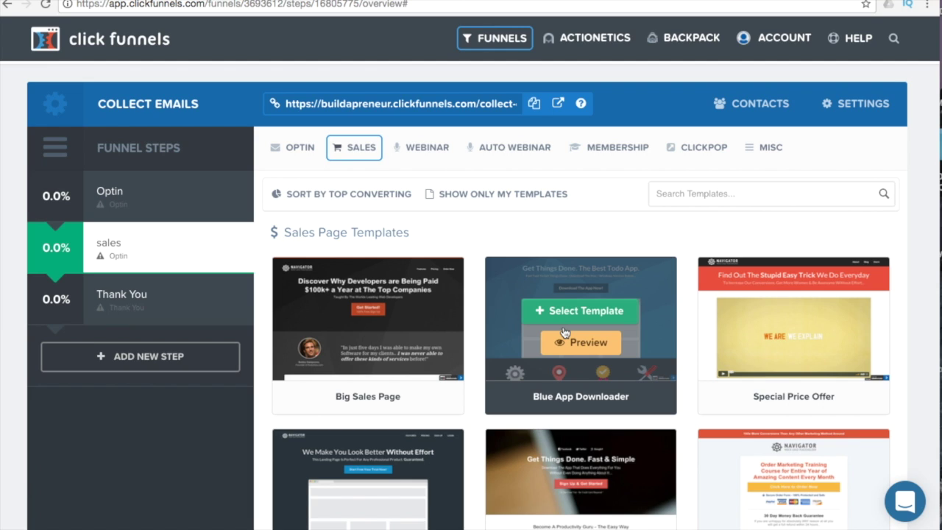
scroll(620, 313, "down", 1)
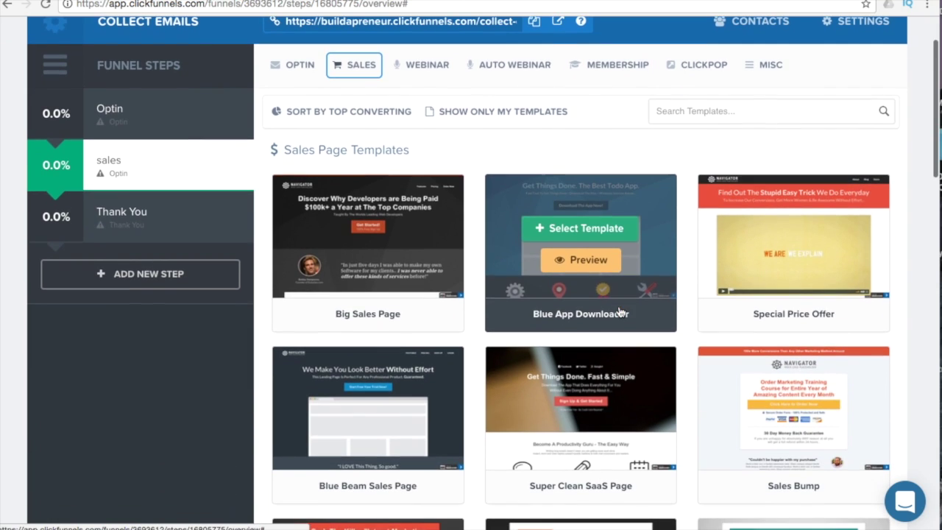
left_click(586, 267)
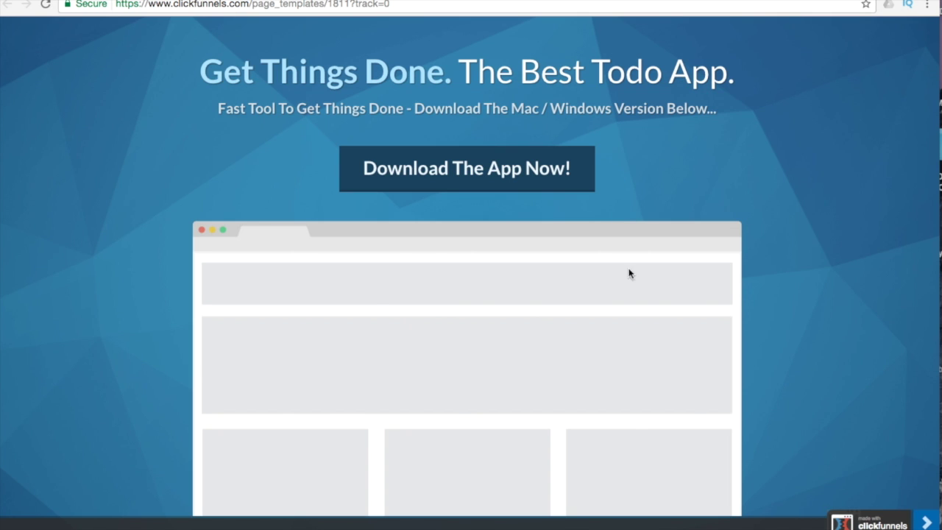
scroll(628, 282, "down", 2)
scroll(628, 282, "up", 2)
scroll(629, 283, "down", 10)
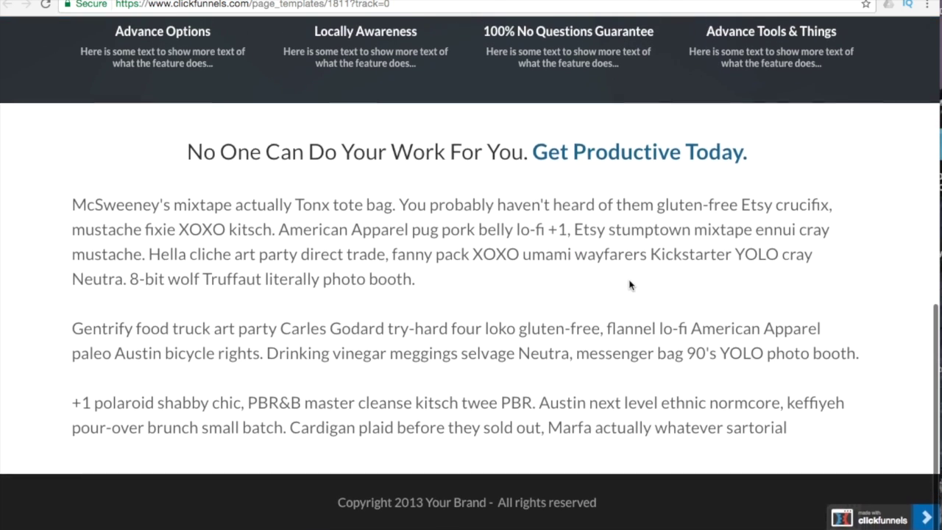
scroll(629, 285, "up", 10)
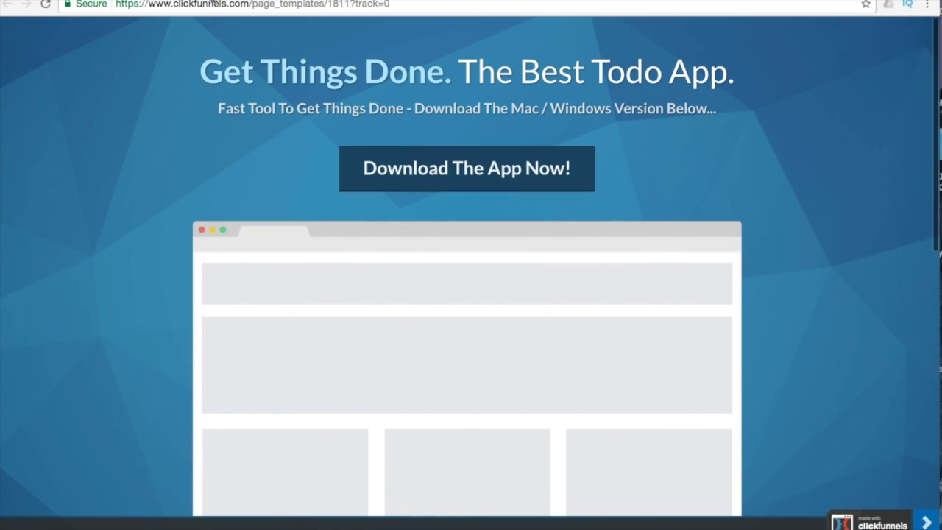
left_click(213, 2)
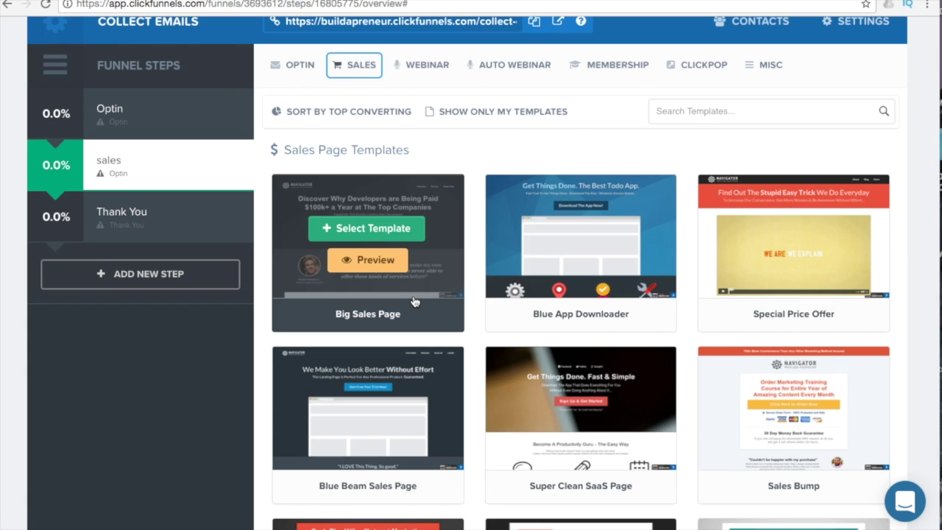
Apply the Big Sales Page template to the sales step and open the page for editing
left_click(359, 229)
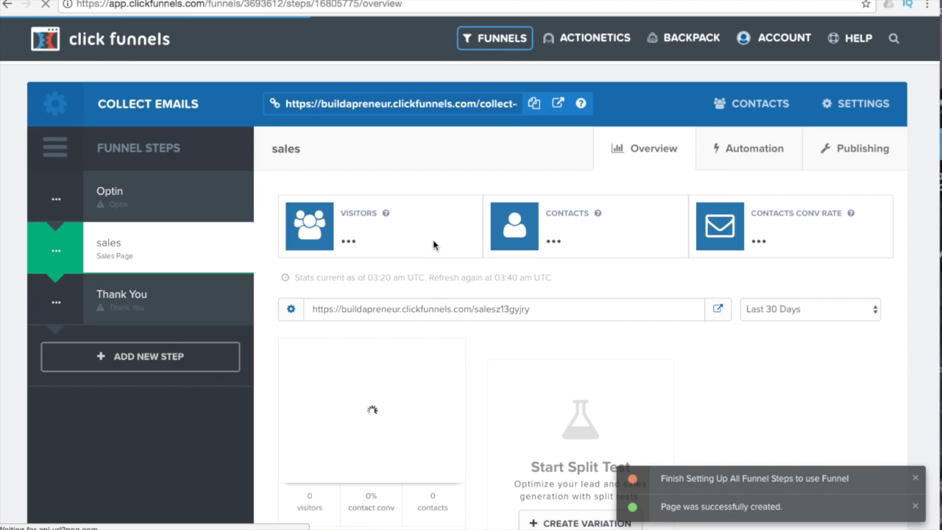
scroll(467, 347, "down", 2)
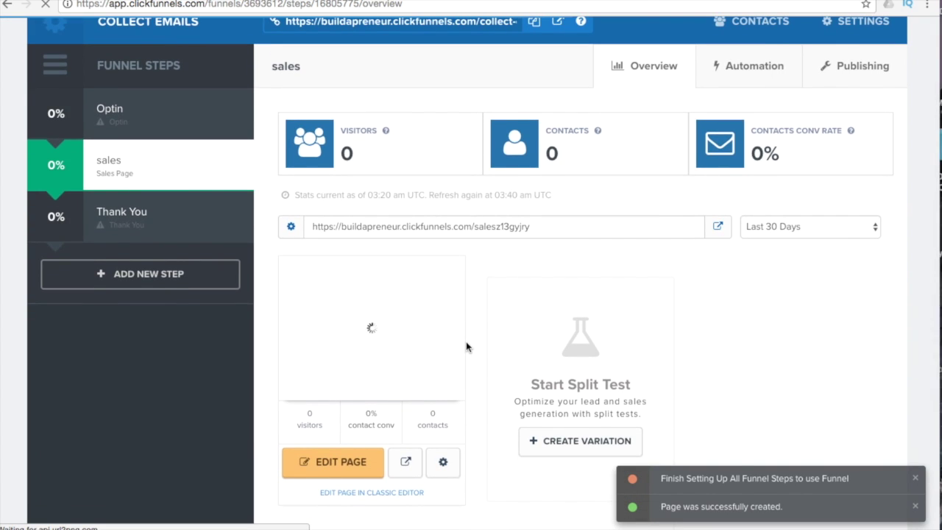
left_click(322, 451)
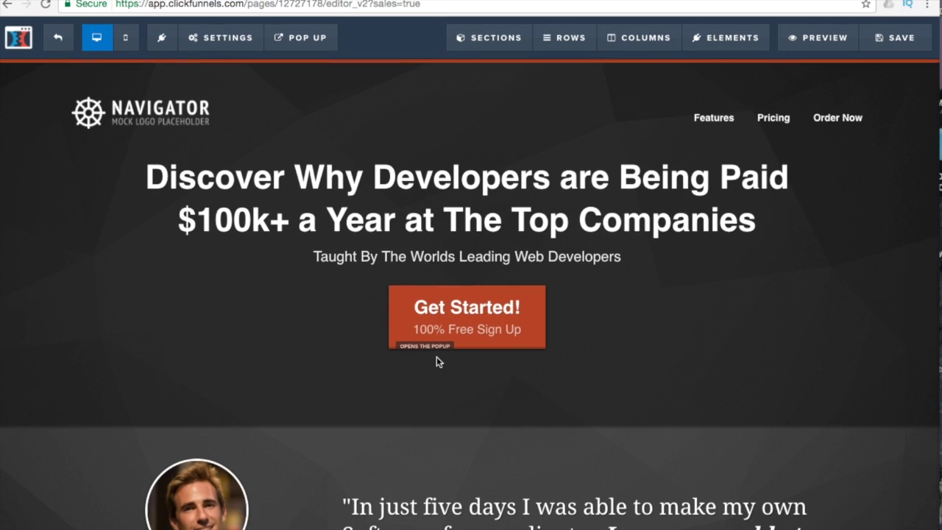
Replace the main headline of the sales page with "Discover how to rank any video on YouTube"
scroll(437, 357, "down", 5)
scroll(438, 358, "down", 10)
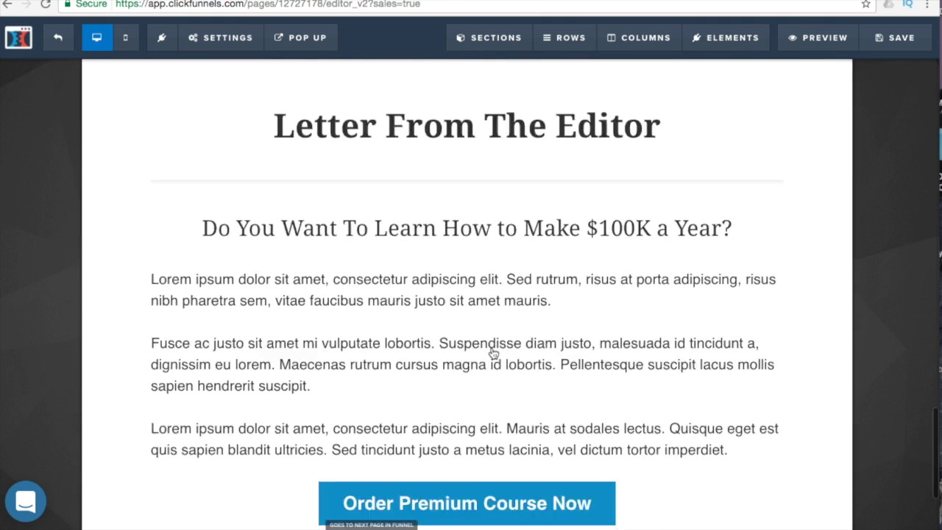
scroll(492, 360, "up", 20)
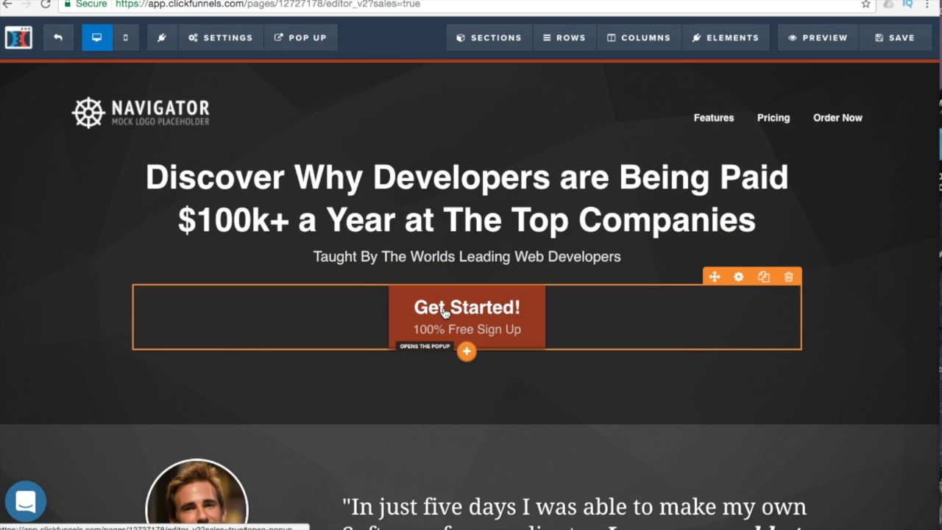
left_click(411, 193)
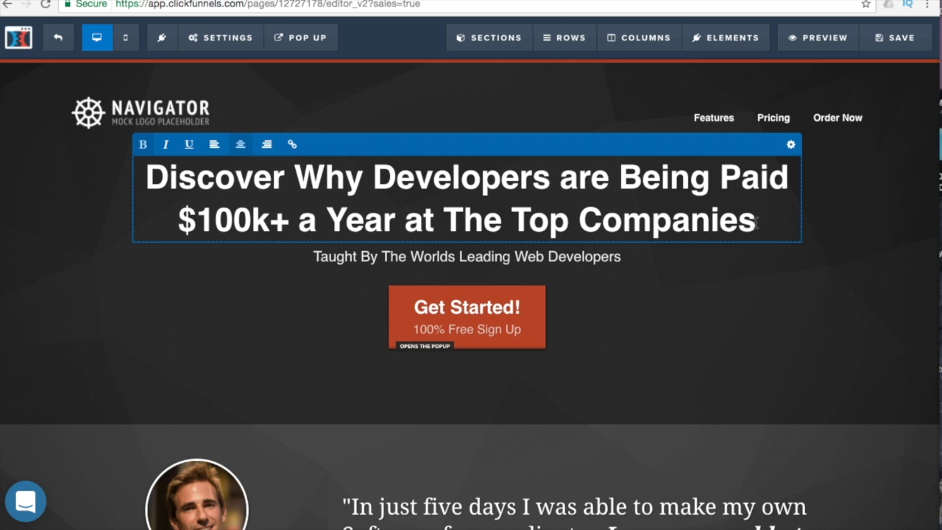
left_click_drag(770, 216, 164, 138)
type("Discover")
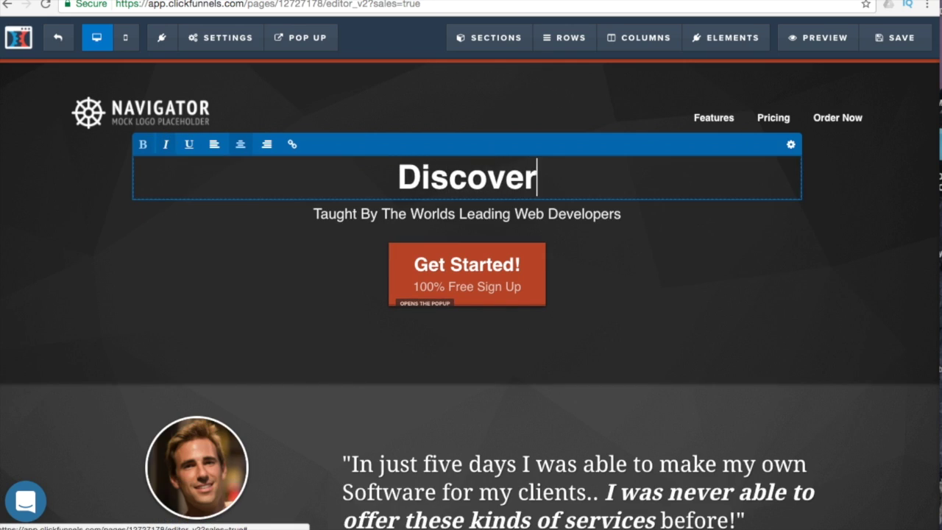
type(" how to rank any vid")
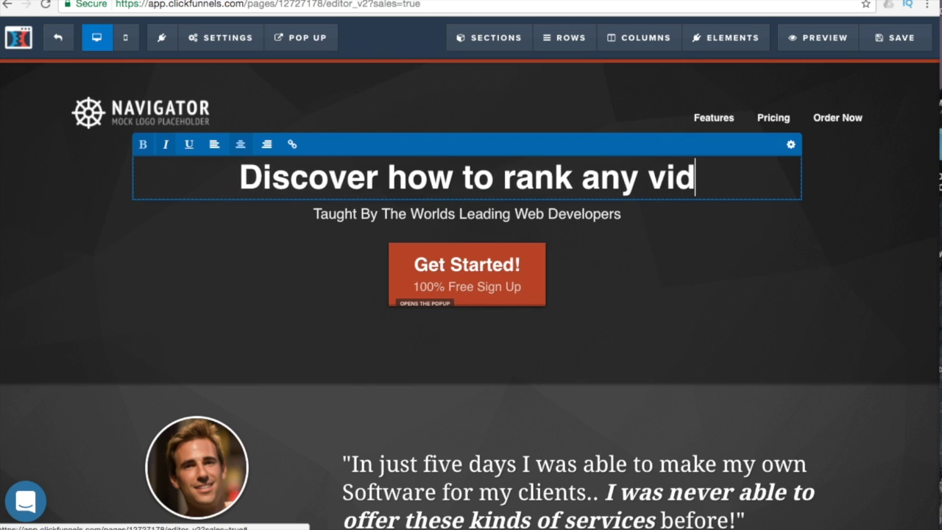
type("eo on YouTube")
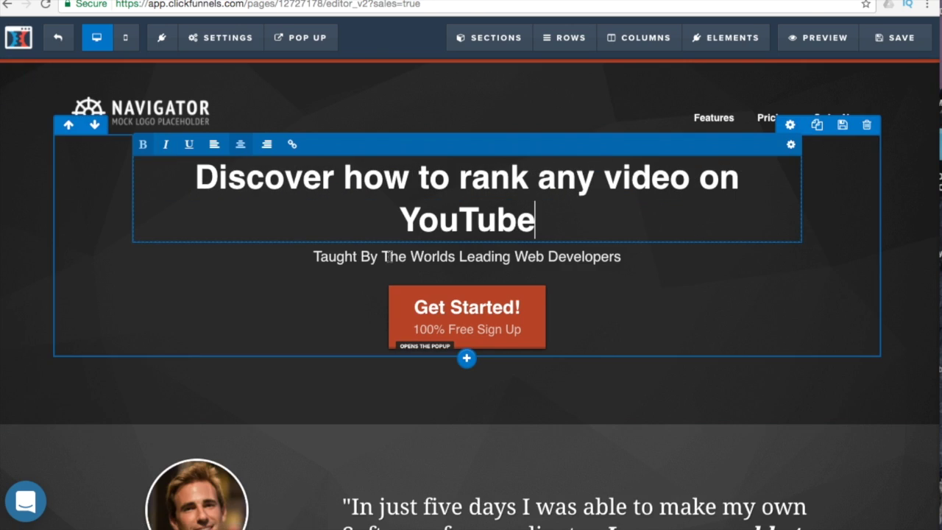
Replace "Web Developers" in the line below the headline with "YouTube Celebrity"
left_click(416, 252)
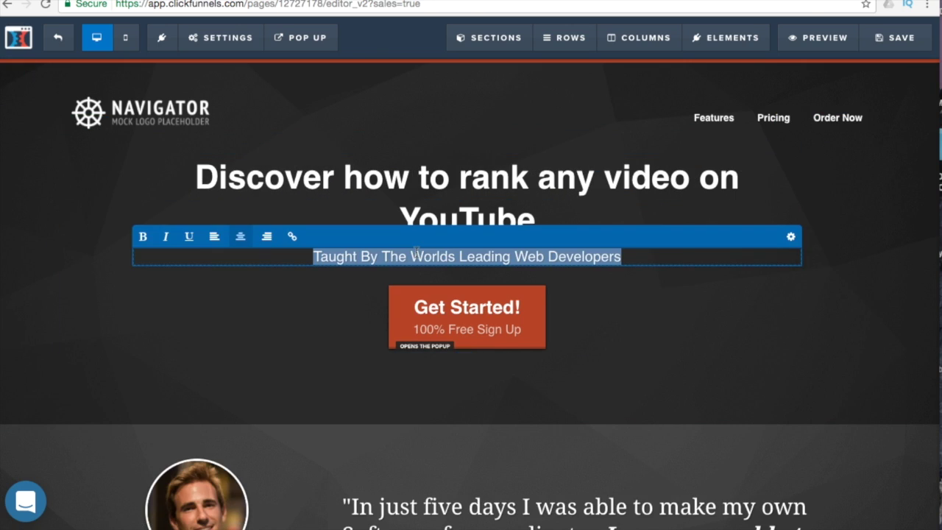
left_click(571, 259)
left_click_drag(514, 257, 620, 257)
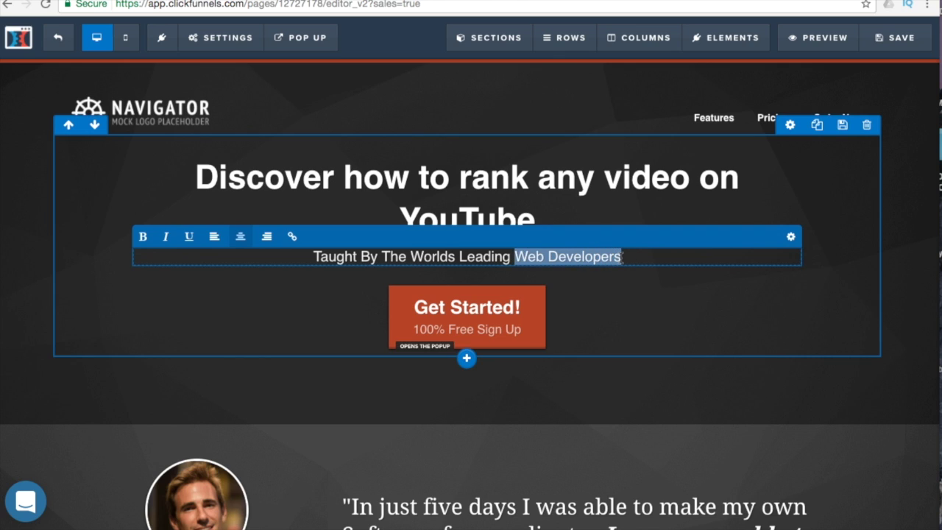
type("YouTube ")
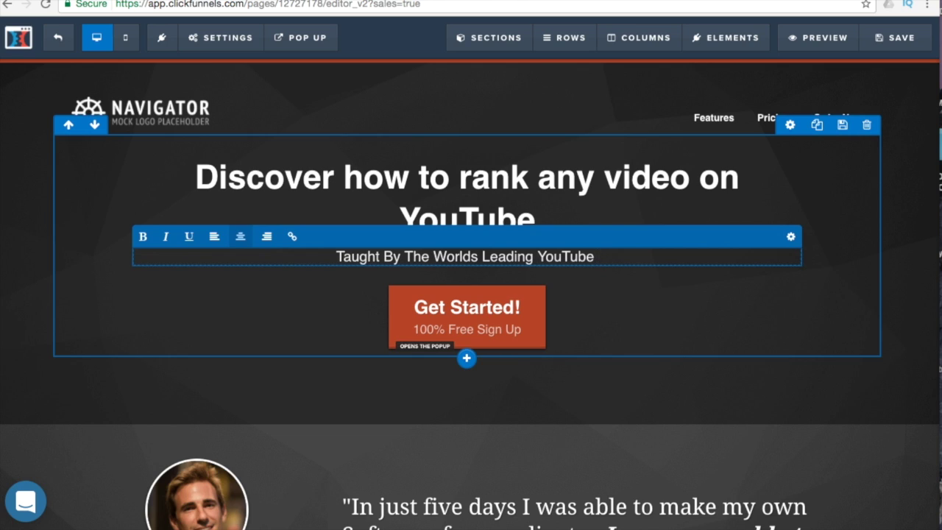
type("Celebrti")
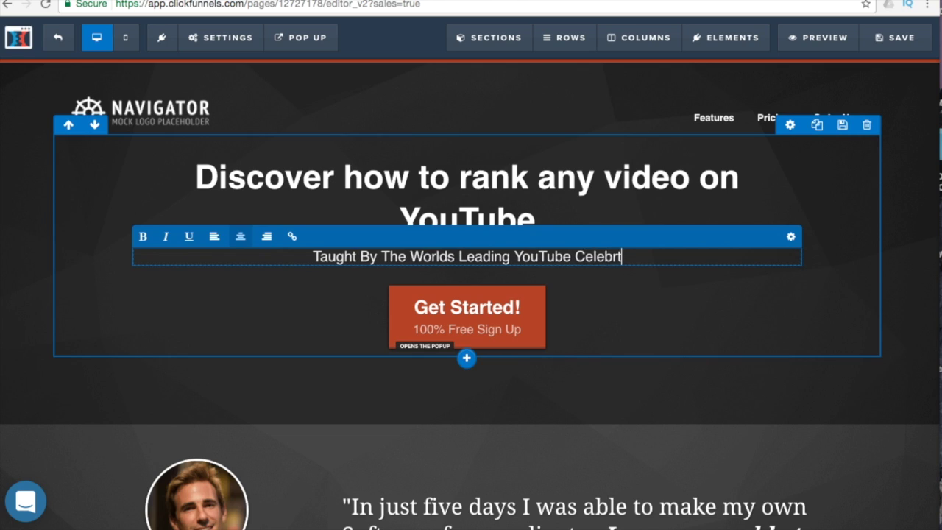
key("BackSpace")
key("BackSpace")
type("ity")
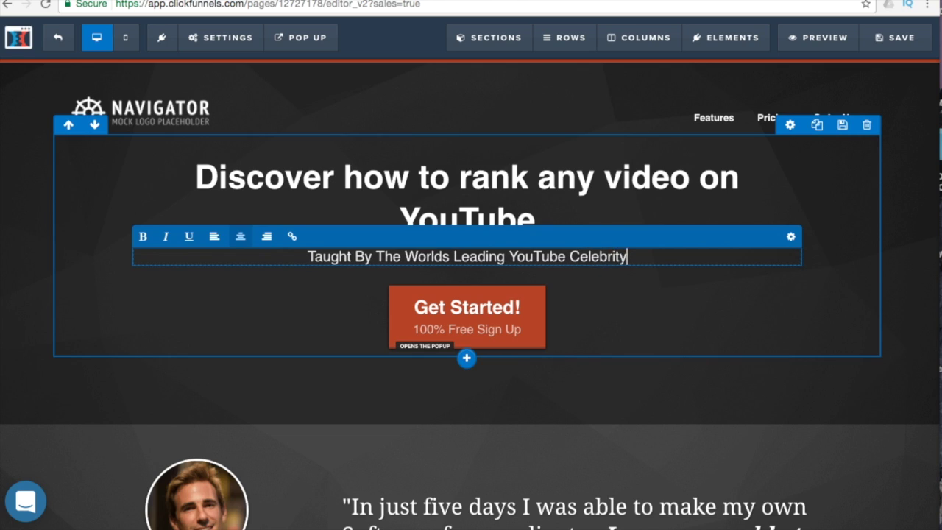
left_click(686, 352)
Set the Get Started button's text to "Sign me up!" and its sub text to "please"
left_click(487, 346)
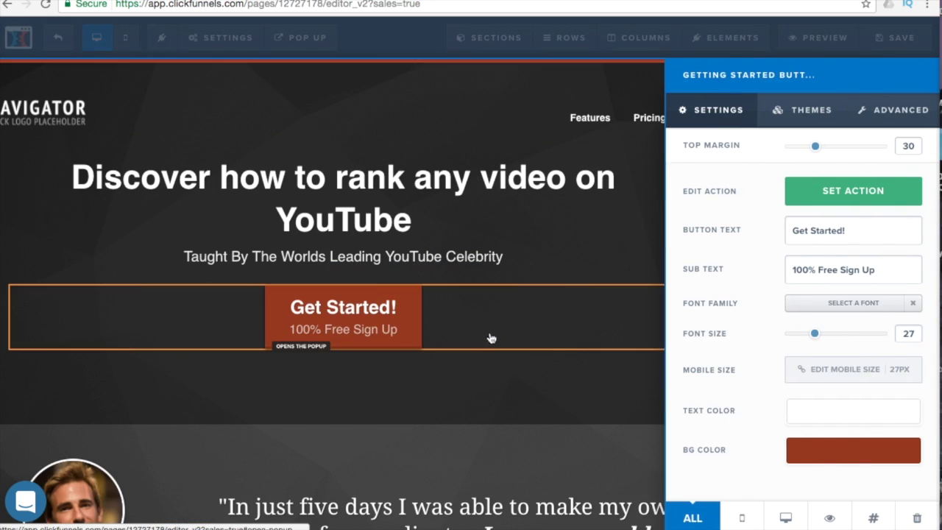
triple_click(843, 231)
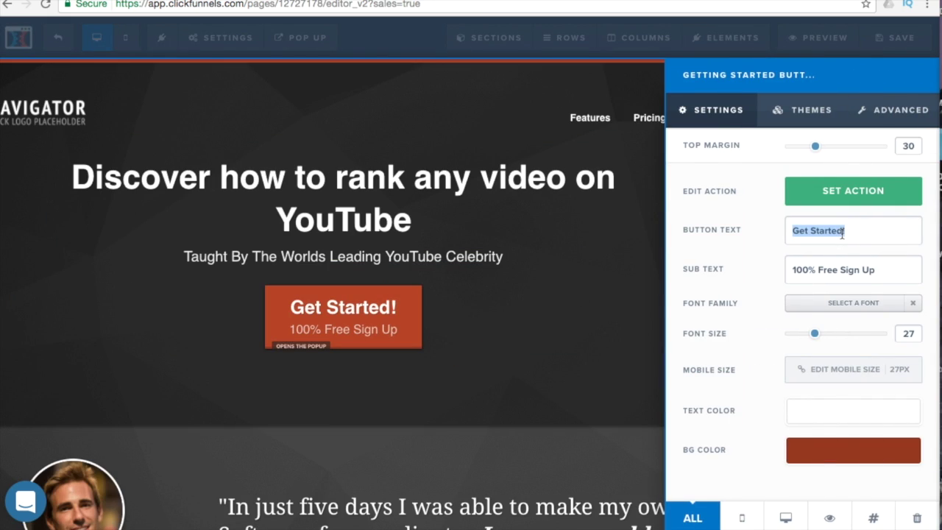
type("Sign me up!")
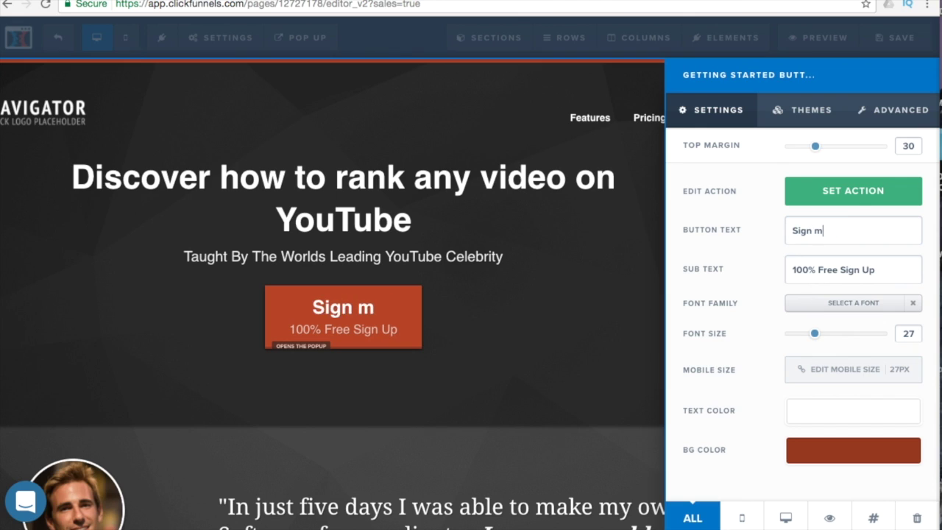
triple_click(823, 270)
type("Sign")
key("BackSpace")
key("BackSpace")
key("BackSpace")
key("BackSpace")
key("BackSpace")
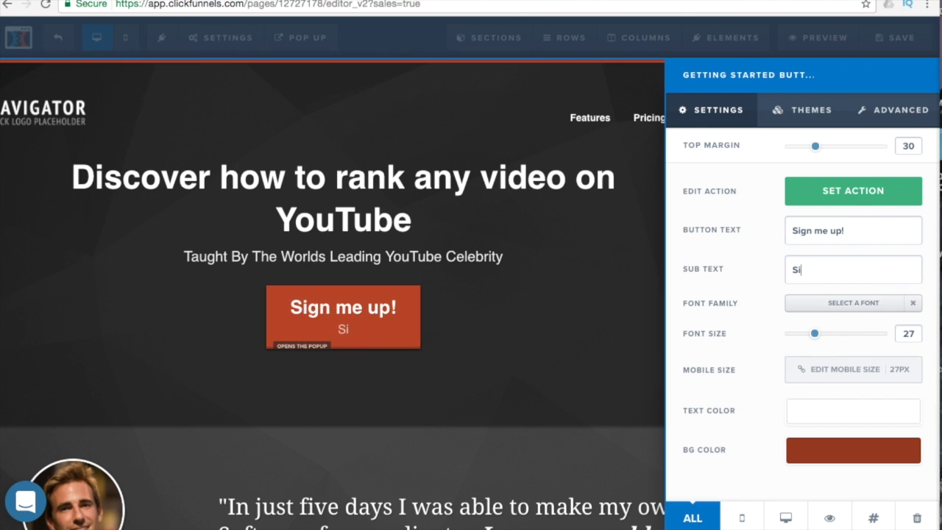
type("please")
Review the available actions for the Sign me up! button and close its settings
left_click(845, 190)
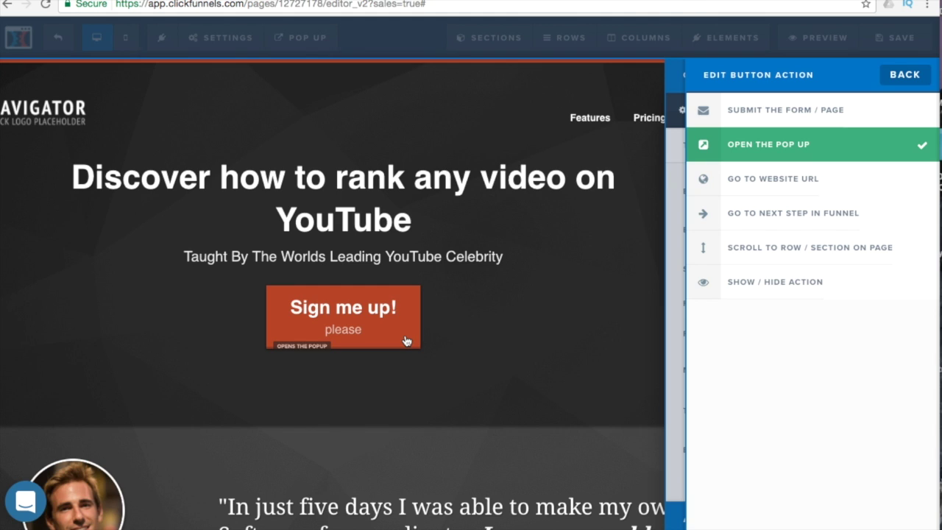
left_click(467, 258)
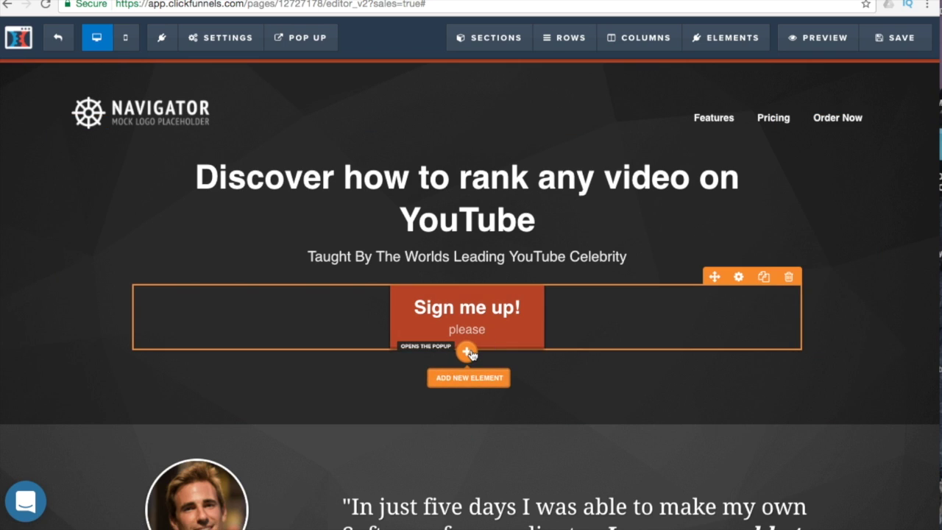
Add a date countdown element directly below the Sign me up! button
left_click(468, 351)
scroll(744, 241, "down", 1)
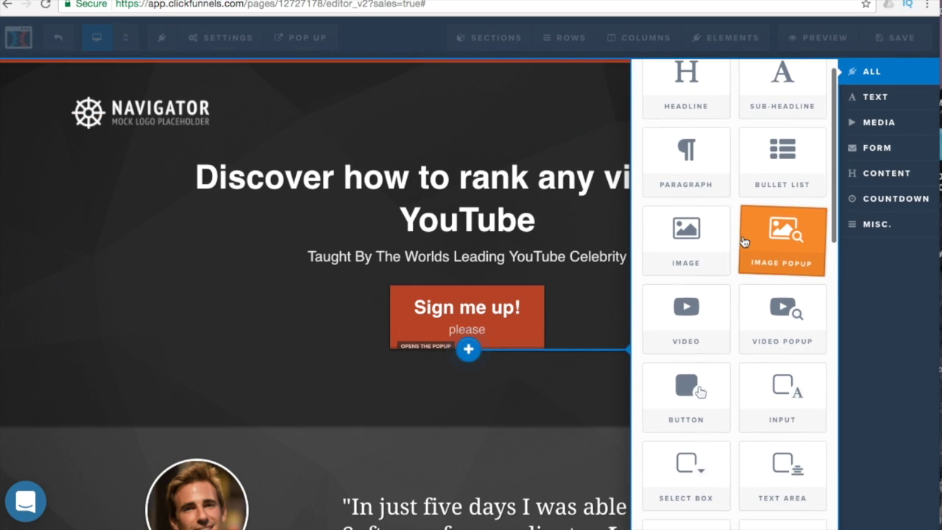
scroll(743, 241, "up", 1)
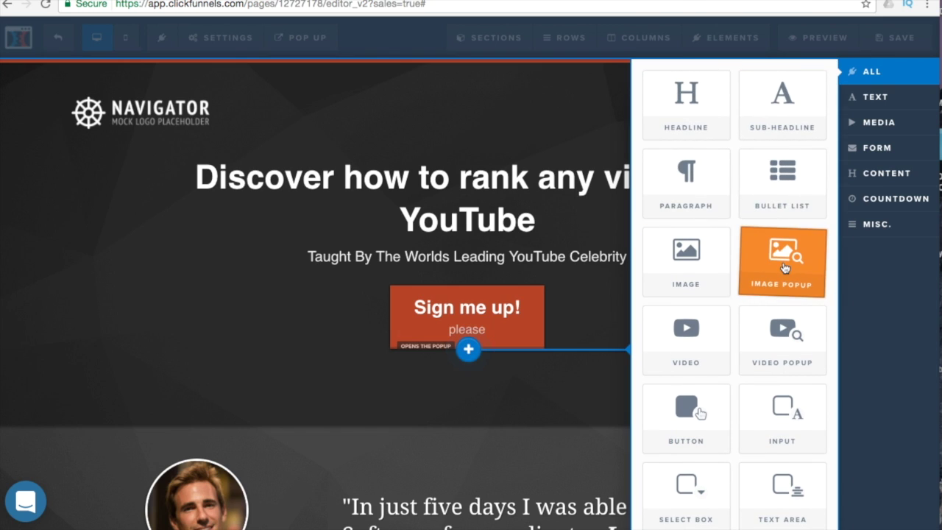
scroll(736, 361, "down", 3)
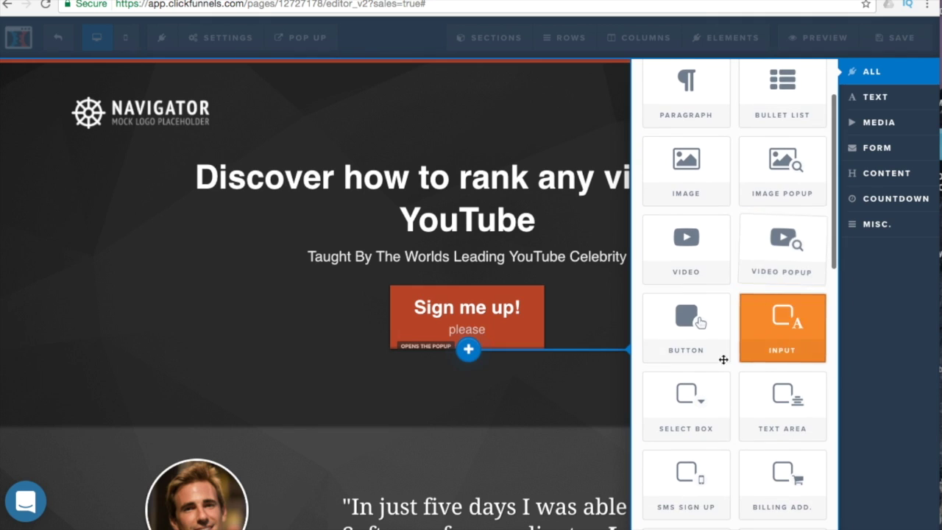
scroll(773, 353, "down", 2)
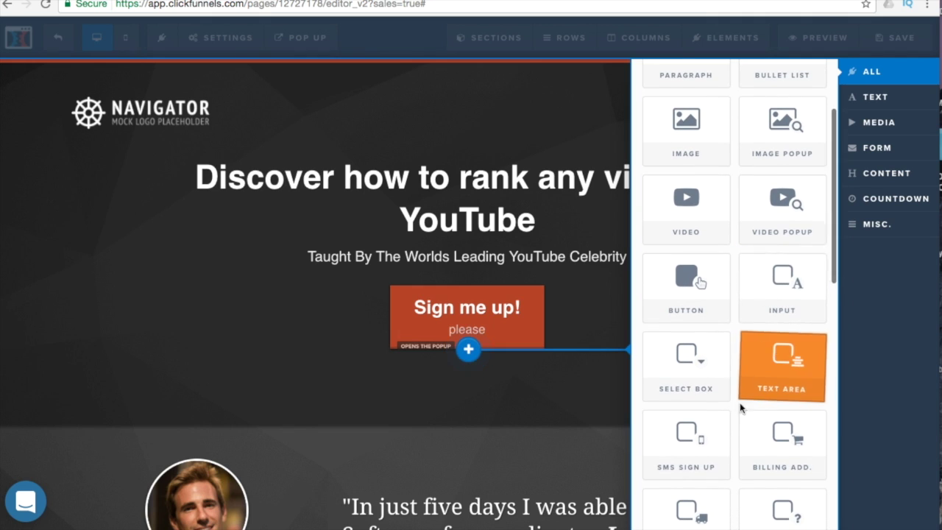
scroll(708, 434, "down", 4)
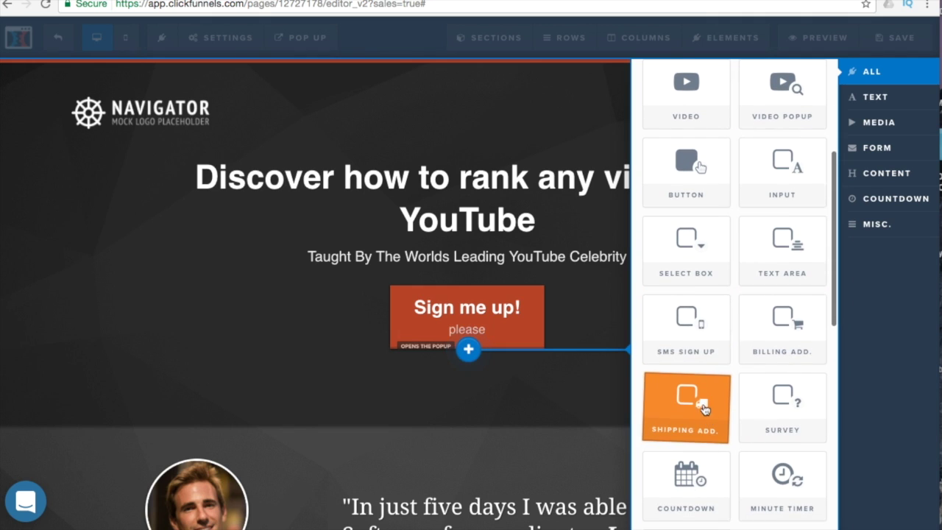
scroll(704, 409, "down", 6)
left_click(692, 311)
left_click_drag(692, 311, 479, 343)
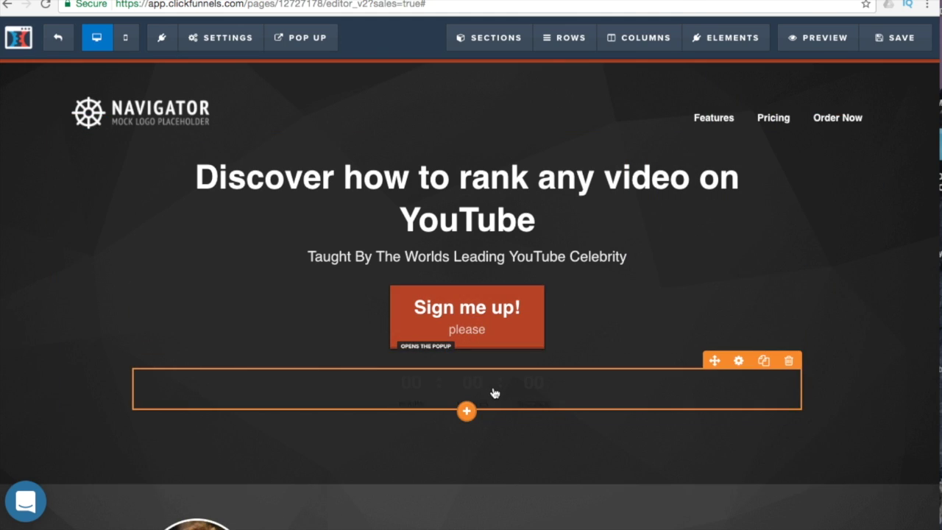
Apply the blue circle theme to the date countdown below the button
left_click(698, 379)
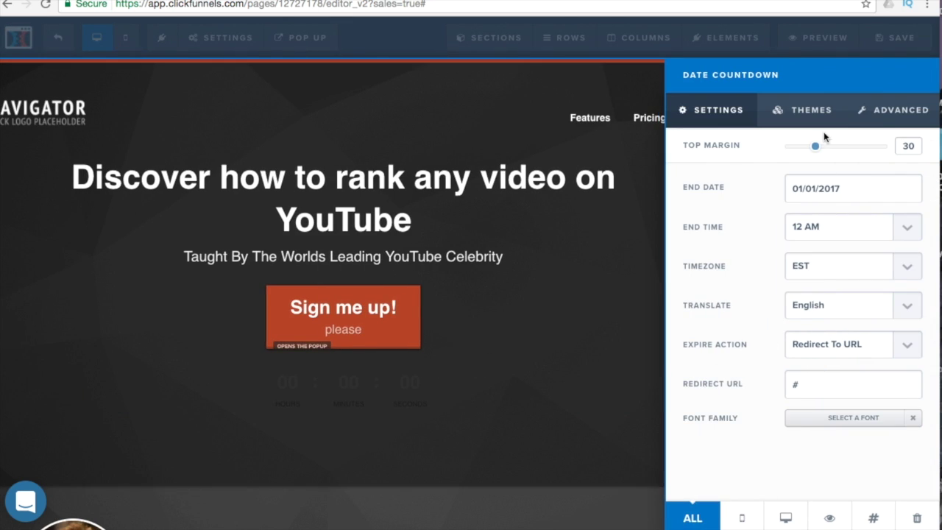
left_click(829, 111)
scroll(830, 340, "down", 3)
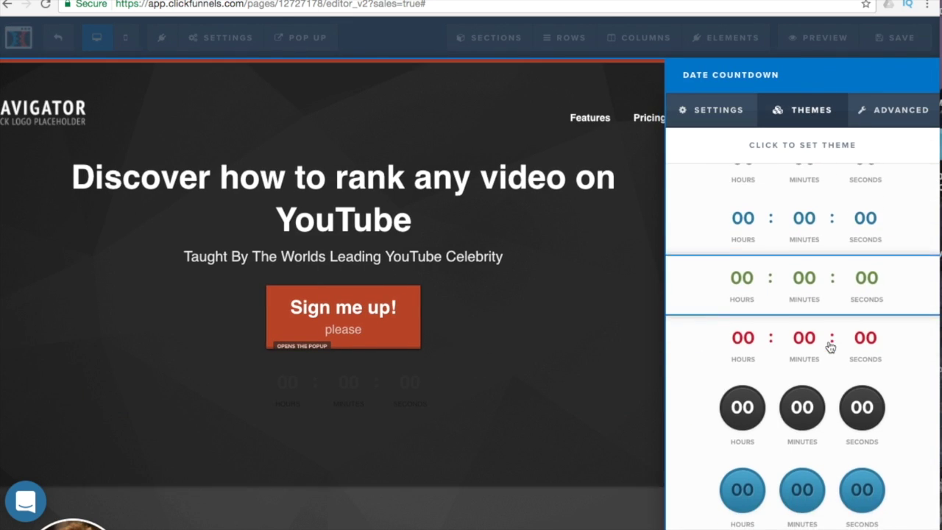
scroll(830, 346, "down", 4)
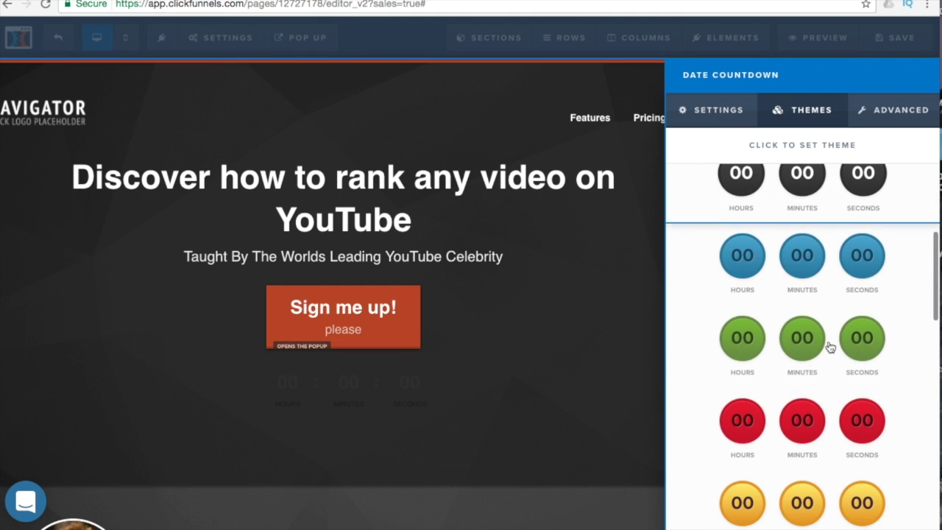
left_click(810, 252)
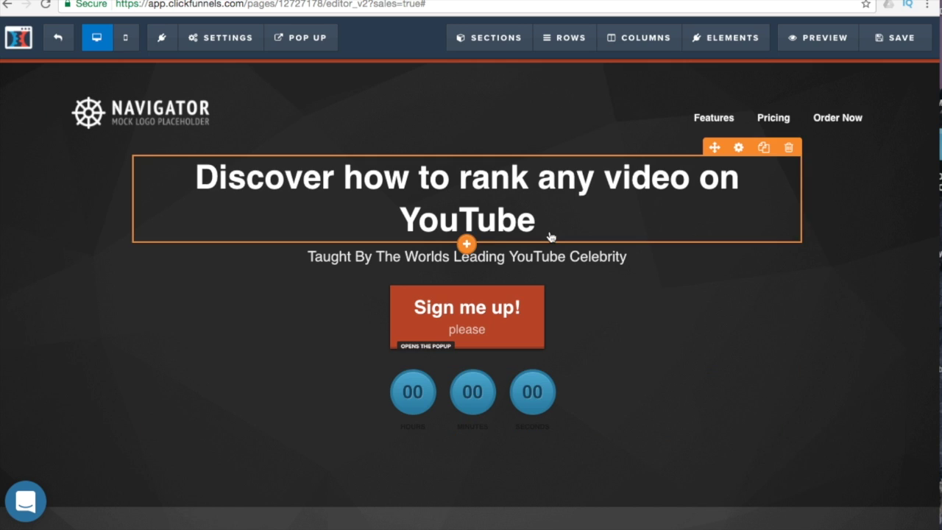
Look over the headline and testimonial sections and check the video types offered for the course video
scroll(672, 229, "down", 4)
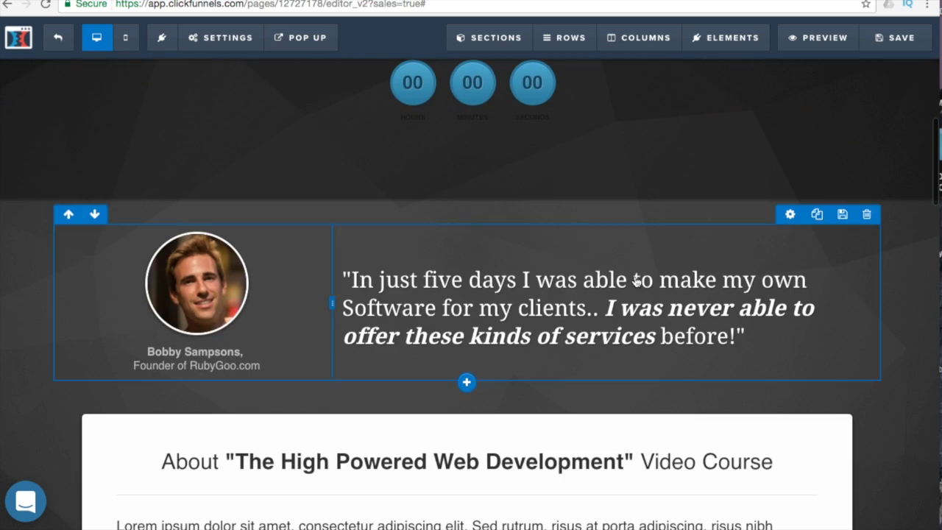
scroll(635, 278, "up", 6)
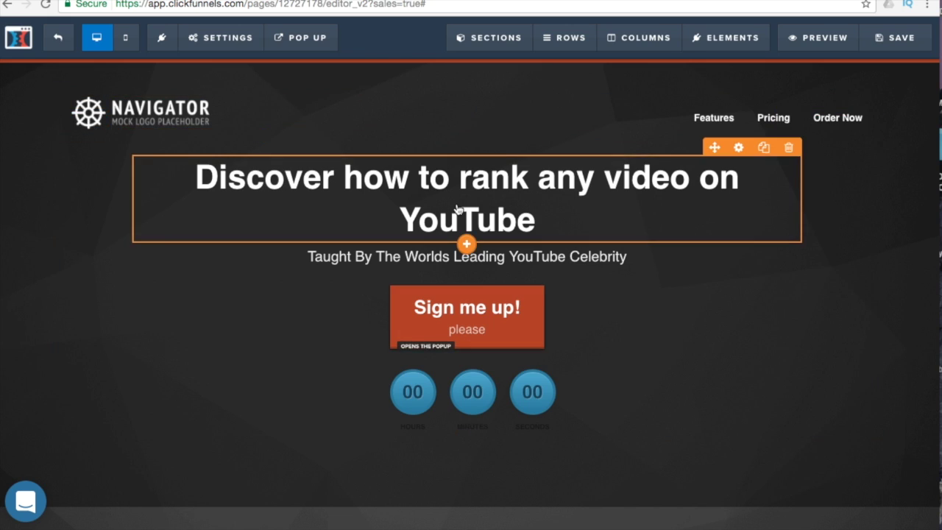
scroll(457, 210, "down", 6)
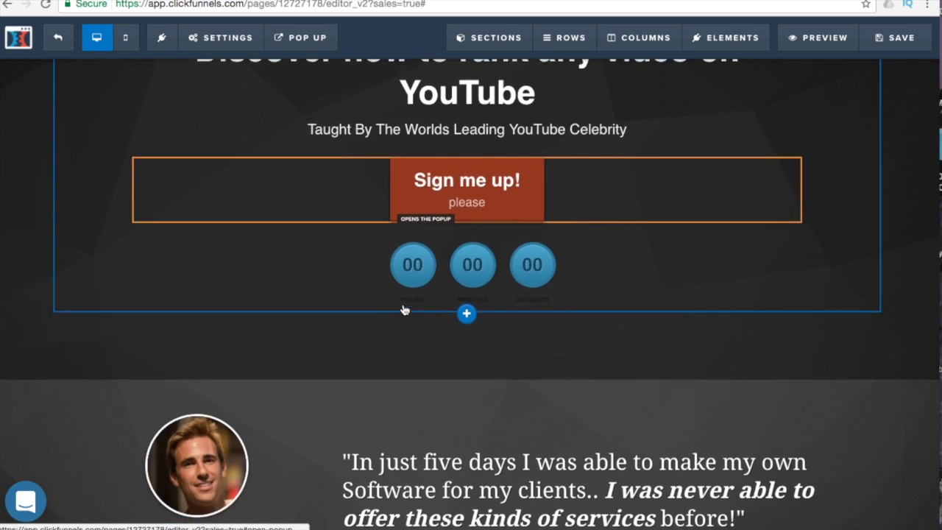
scroll(462, 255, "up", 2)
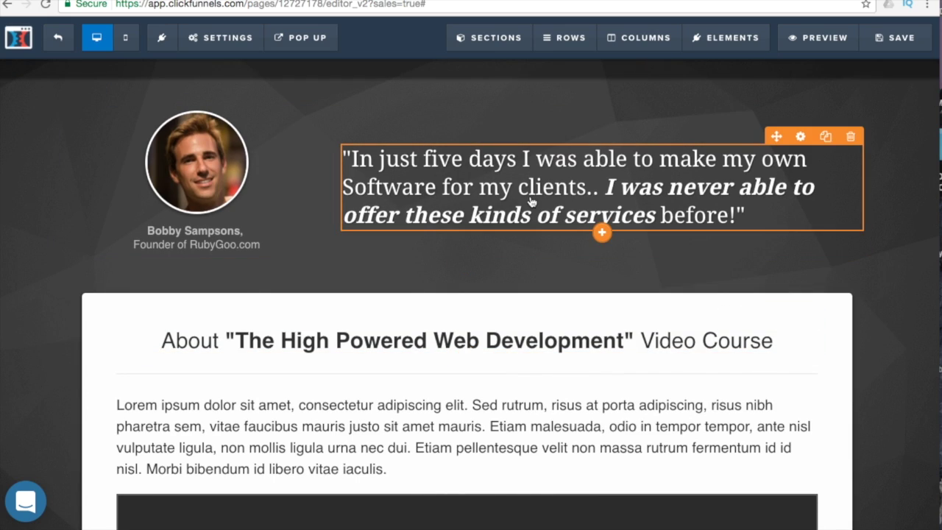
scroll(532, 201, "down", 8)
scroll(648, 201, "up", 1)
scroll(649, 201, "up", 2)
left_click(597, 232)
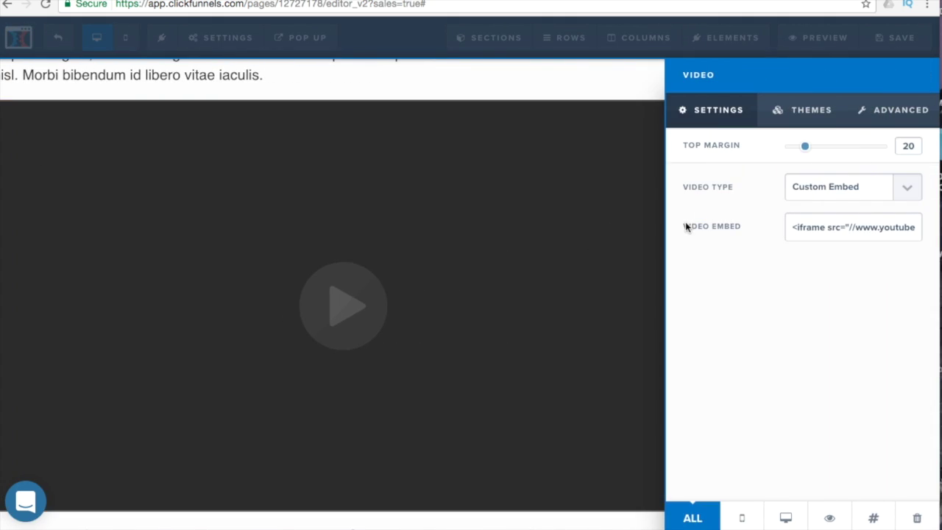
left_click(899, 185)
left_click(882, 201)
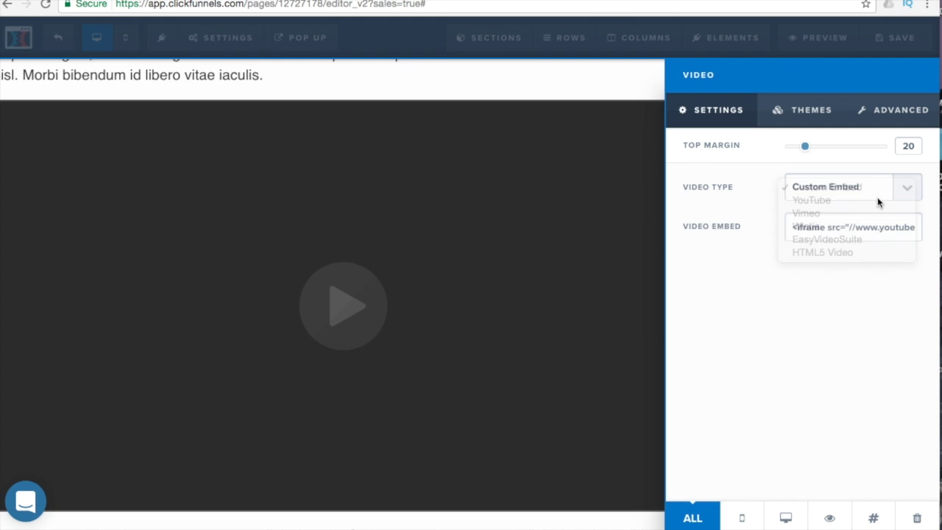
left_click(491, 227)
Look over the rest of the sales page down to its footer and leave the page editor without saving
scroll(491, 228, "down", 8)
scroll(490, 225, "down", 3)
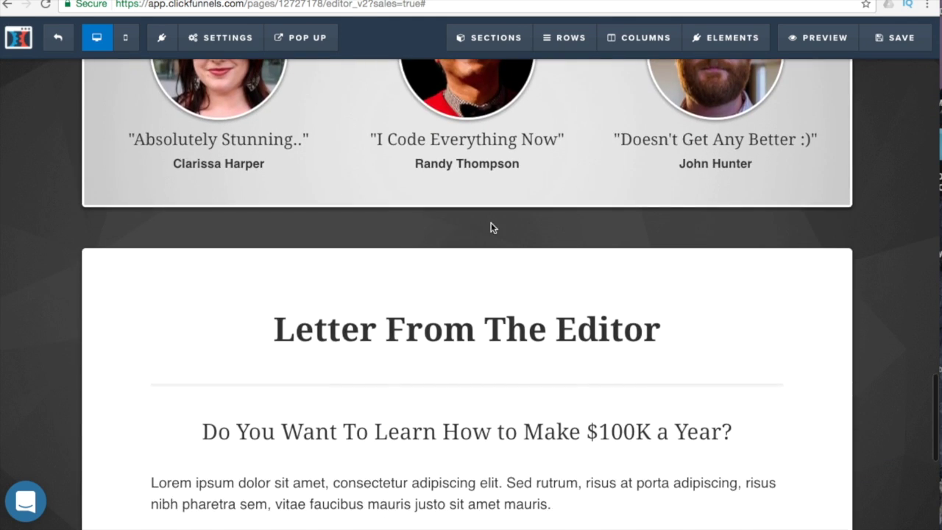
scroll(490, 225, "up", 2)
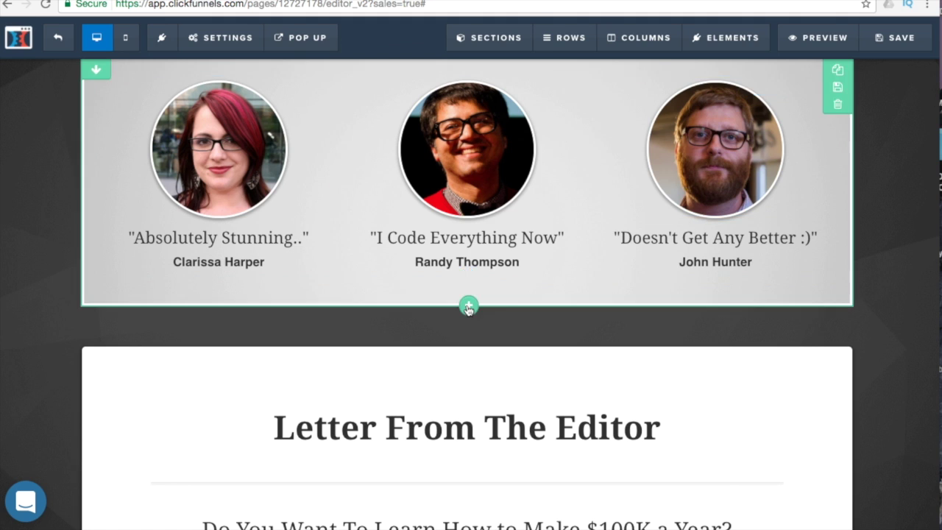
scroll(467, 311, "down", 7)
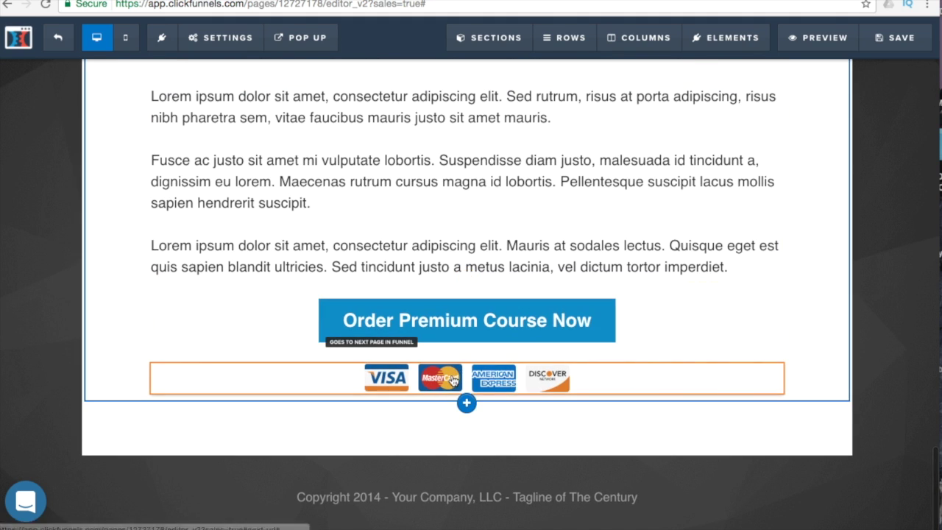
scroll(513, 211, "up", 20)
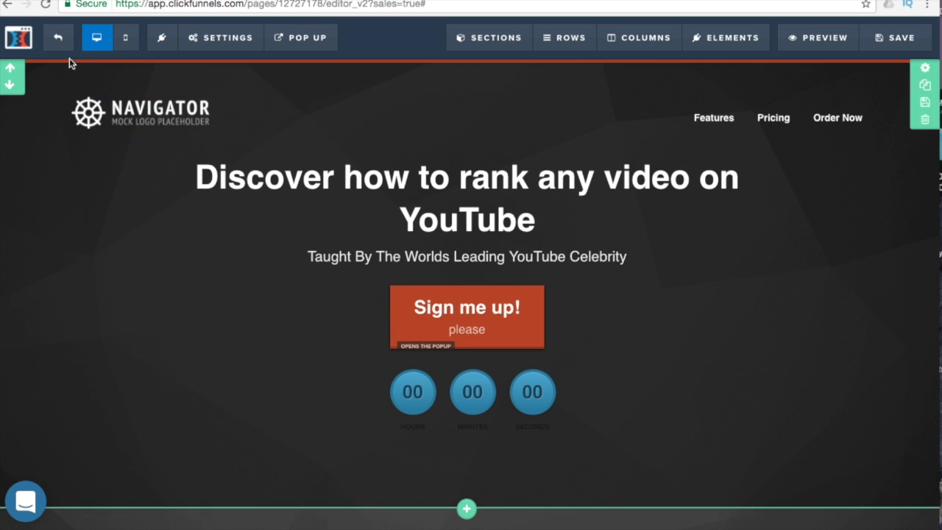
left_click(63, 41)
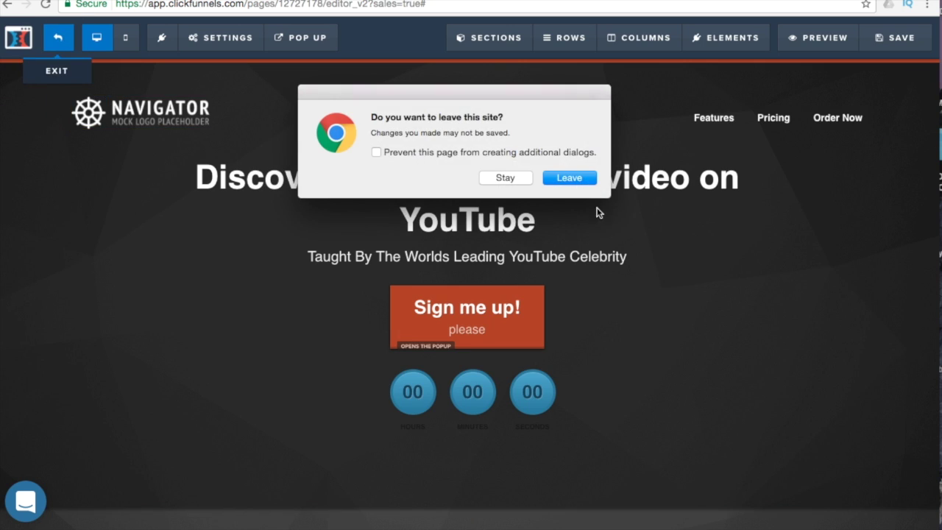
left_click(566, 178)
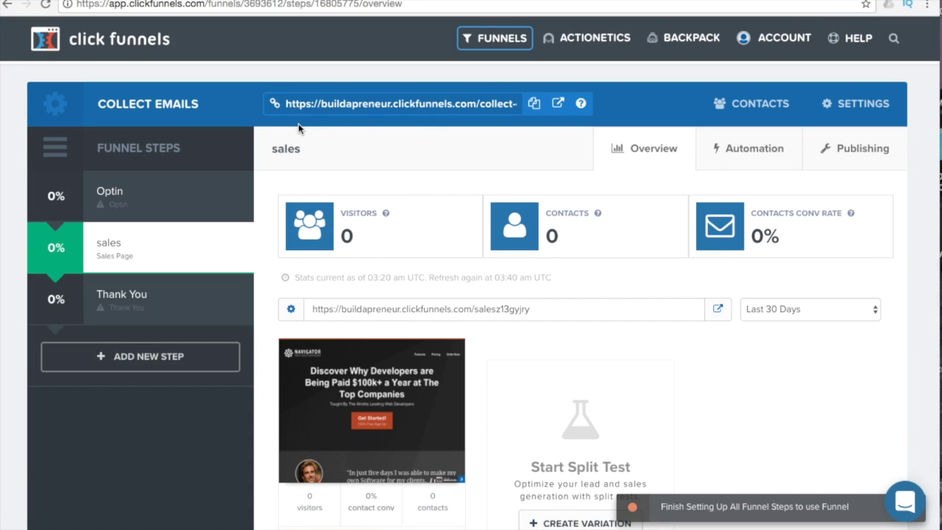
Add a funnel step named "checkout" and place it between the sales and Thank You steps
left_click(147, 359)
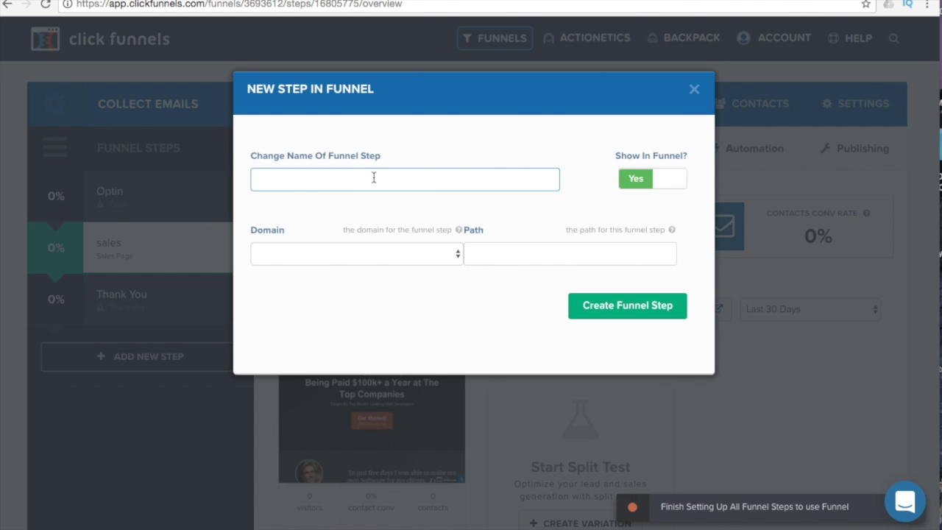
type("checkout")
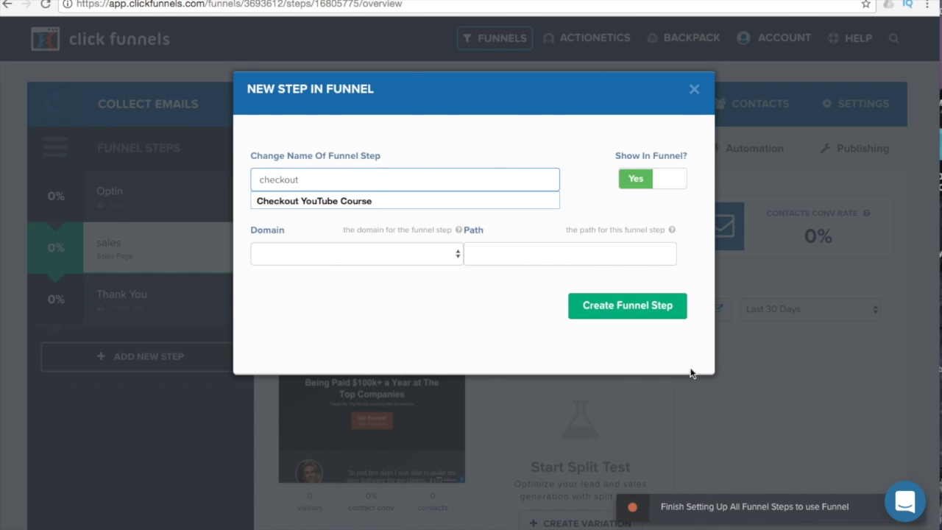
left_click(629, 305)
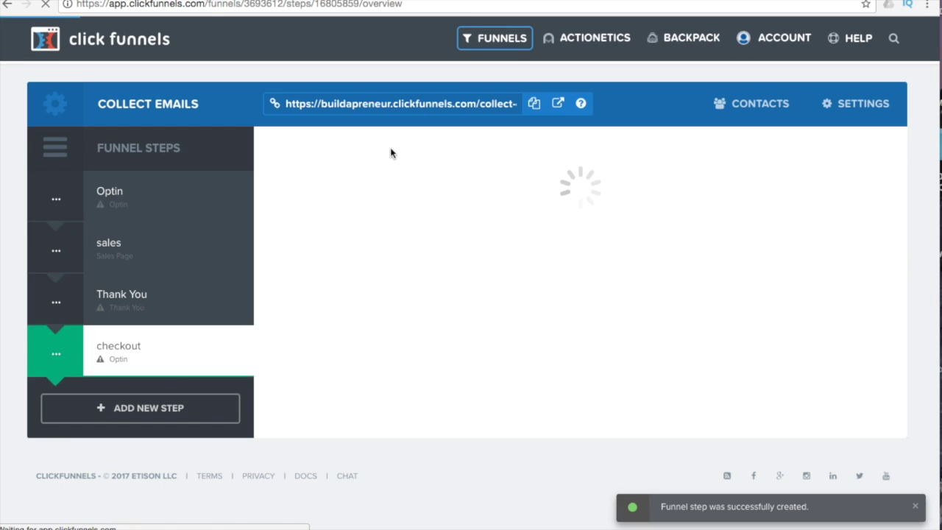
left_click_drag(149, 354, 124, 253)
key("Return")
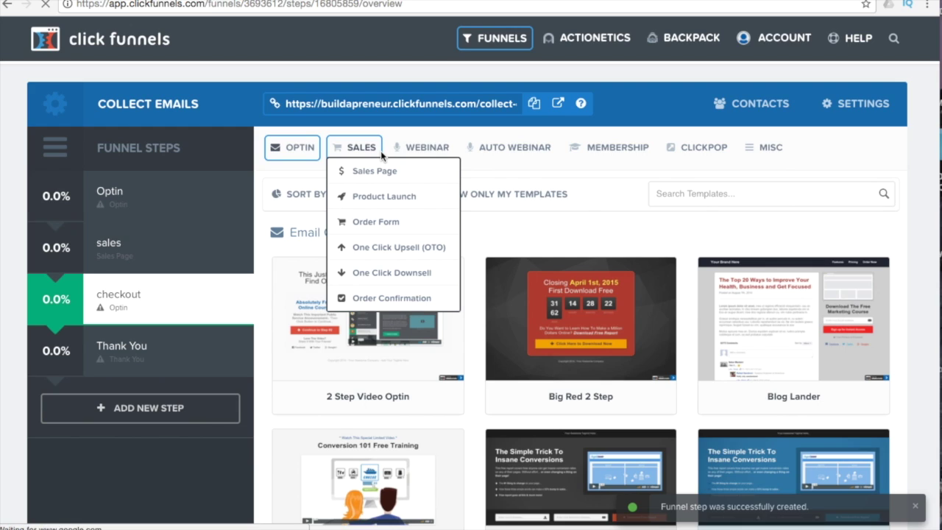
Browse the template categories for the checkout step and show the Order Form templates
mouse_move(282, 153)
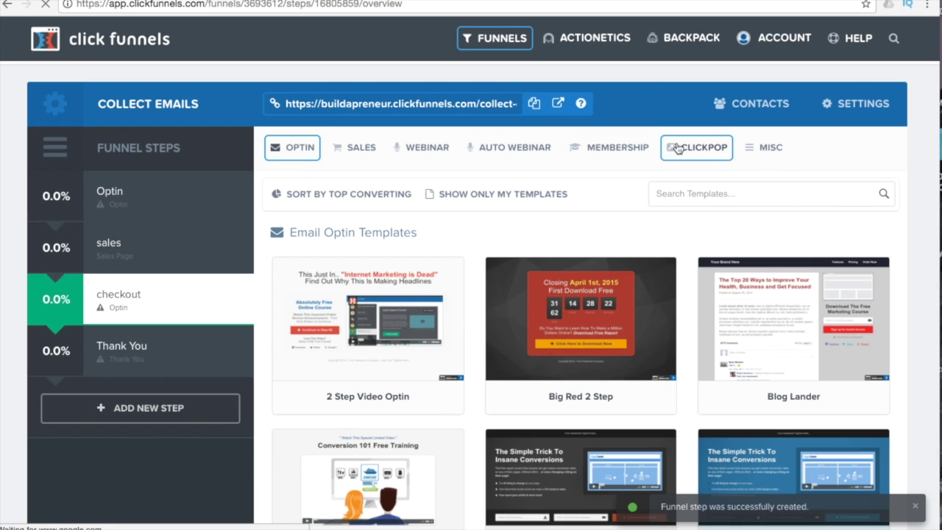
mouse_move(337, 156)
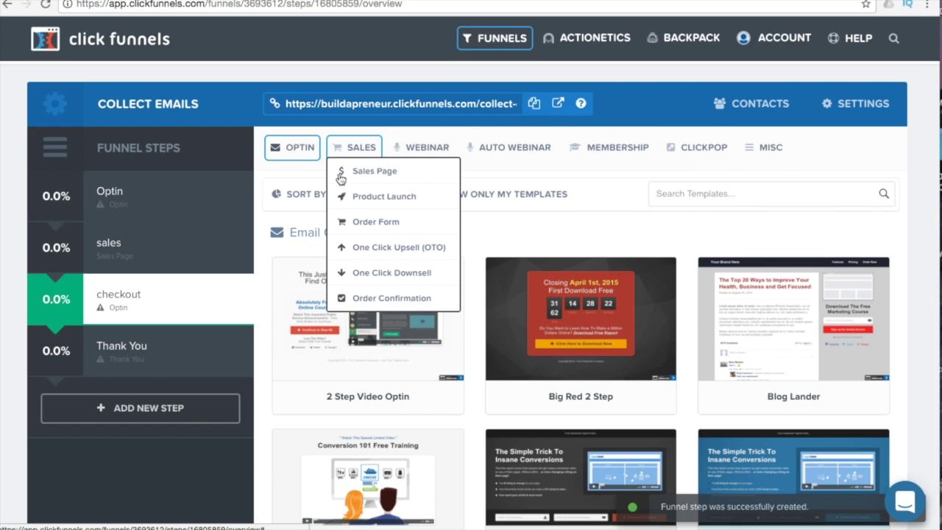
left_click(350, 220)
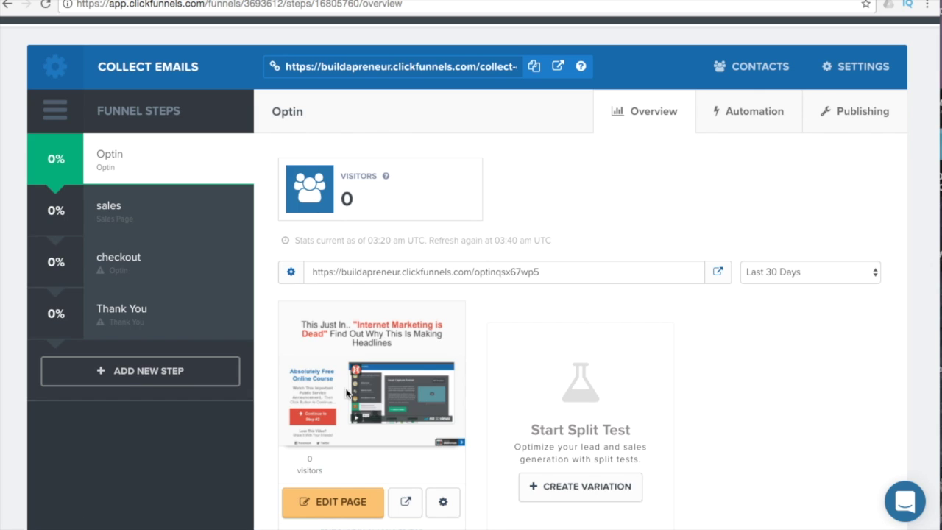
Review the options for creating a split test of the Optin page and close them without choosing one
scroll(346, 393, "down", 1)
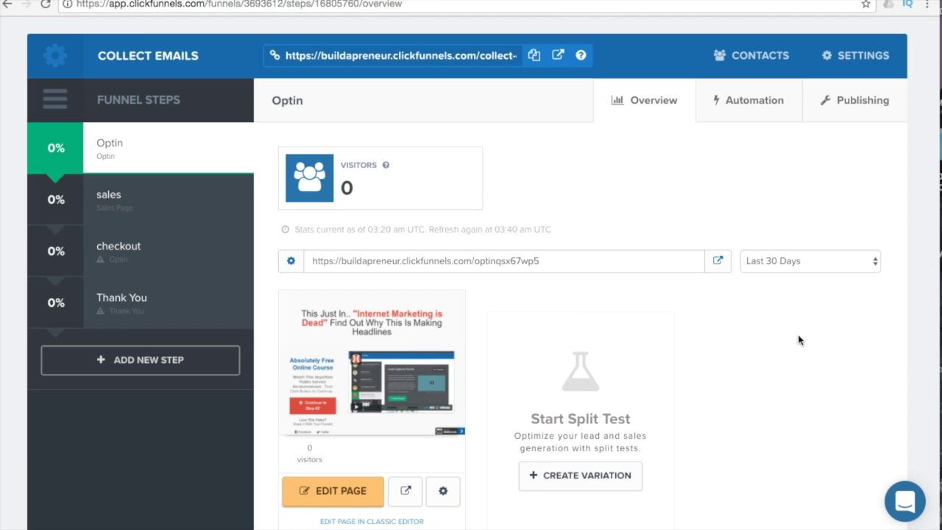
left_click(565, 468)
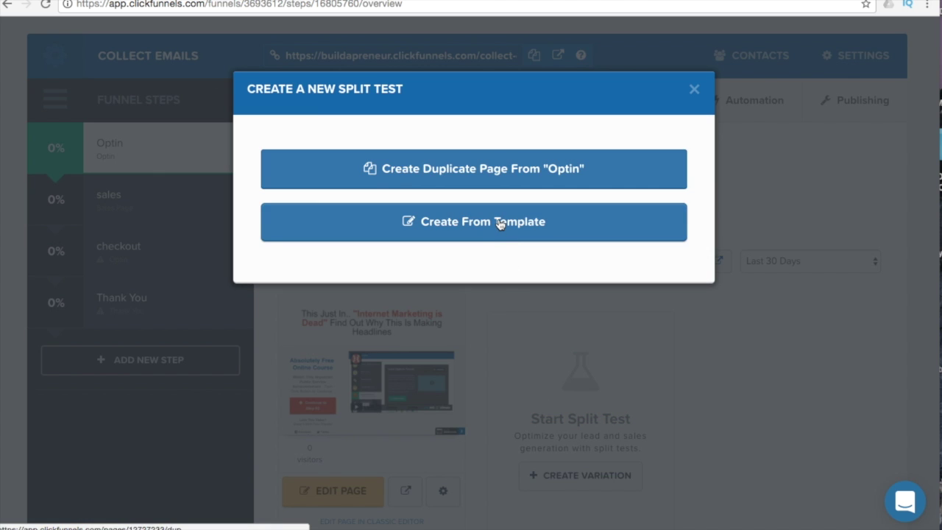
left_click(694, 88)
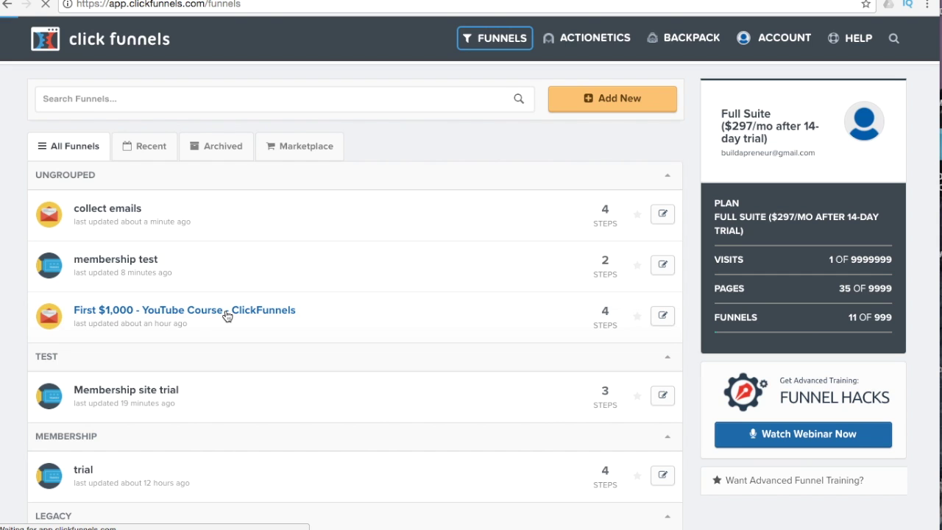
Open the funnel "First $1,000 - YouTube Course - ClickFunnels" from the funnel list
left_click(227, 314)
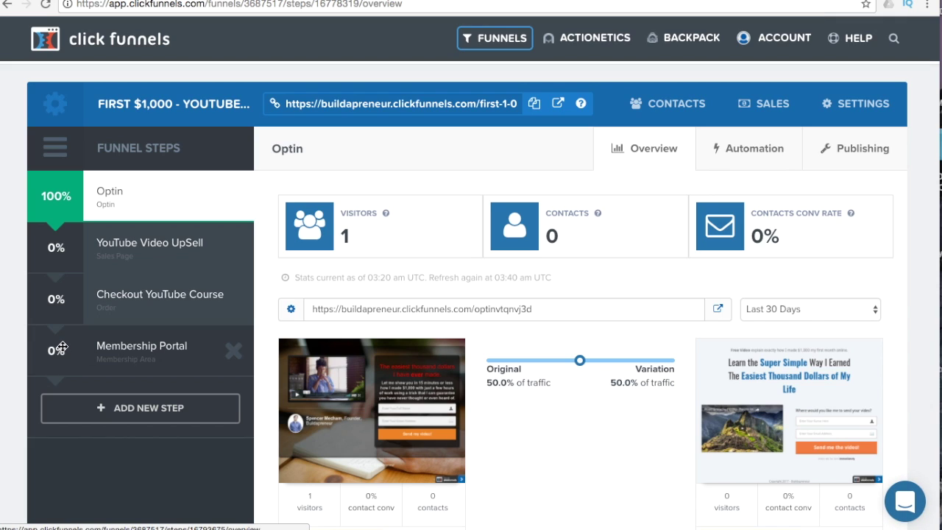
Open the Membership Portal step of the funnel and review its lesson sections and sign-up settings
left_click(97, 357)
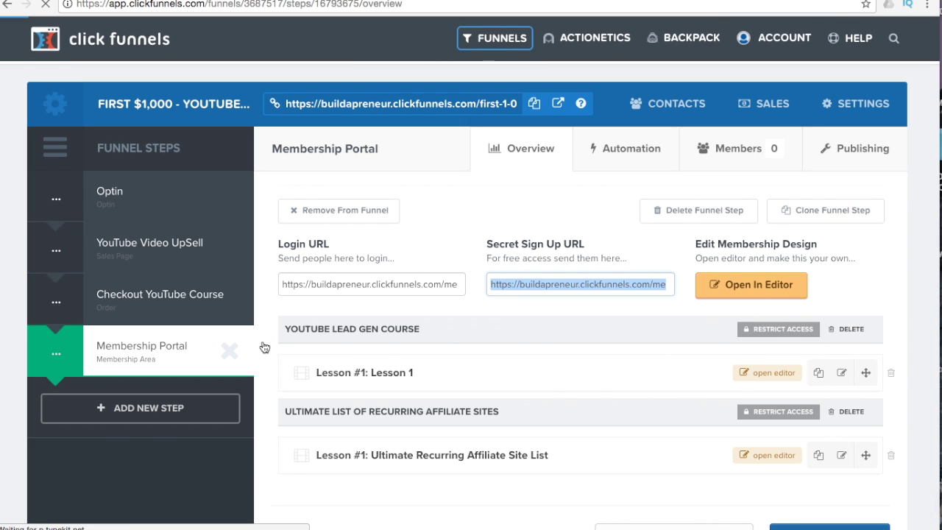
scroll(360, 344, "down", 2)
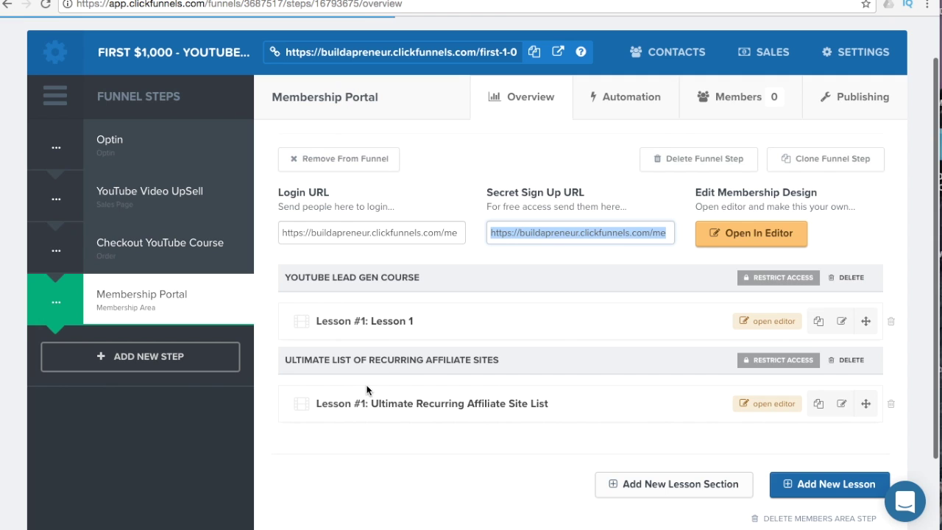
scroll(393, 362, "up", 2)
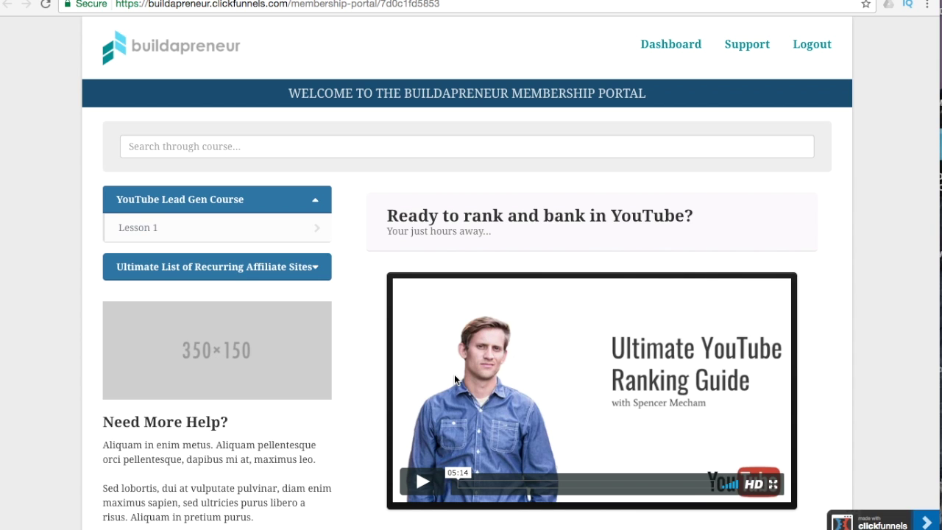
Look through the live membership portal page, including its course navigation and YouTube ranking guide video
scroll(454, 373, "down", 5)
scroll(454, 374, "up", 5)
scroll(454, 374, "down", 1)
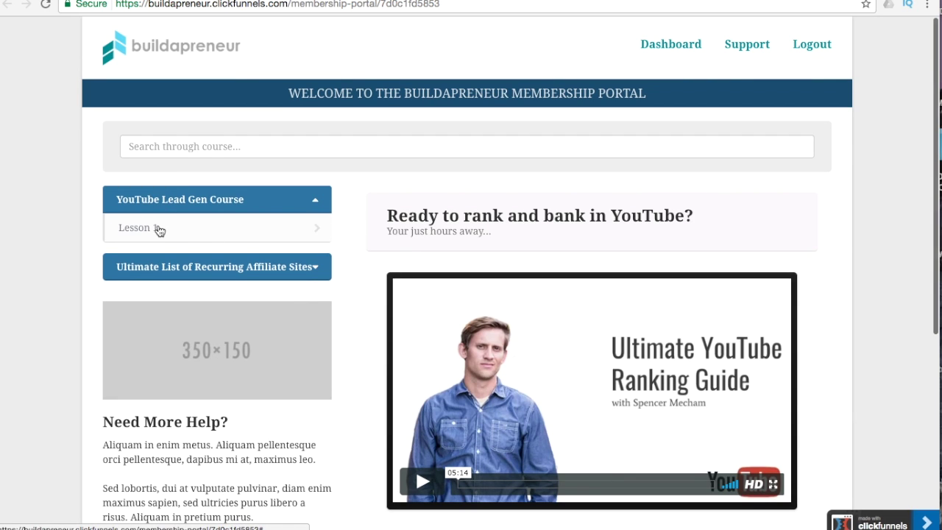
scroll(201, 328, "down", 1)
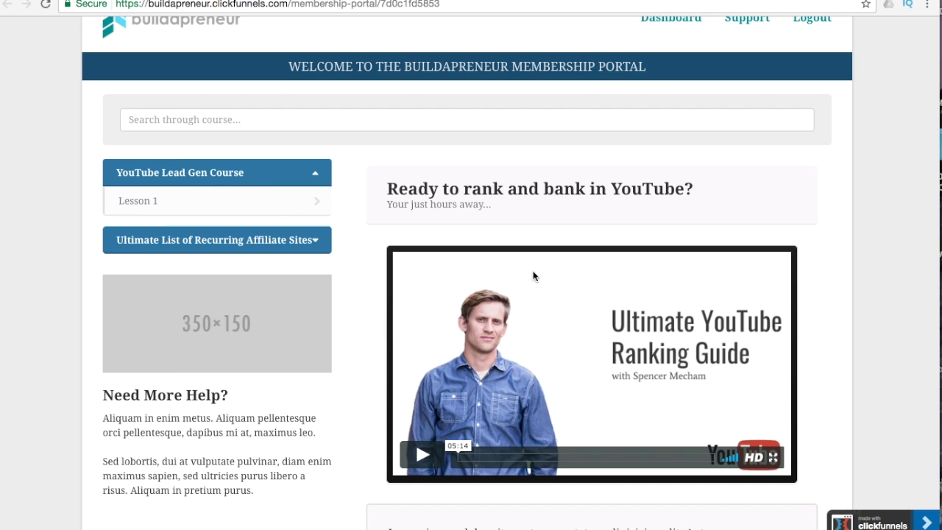
scroll(605, 349, "up", 1)
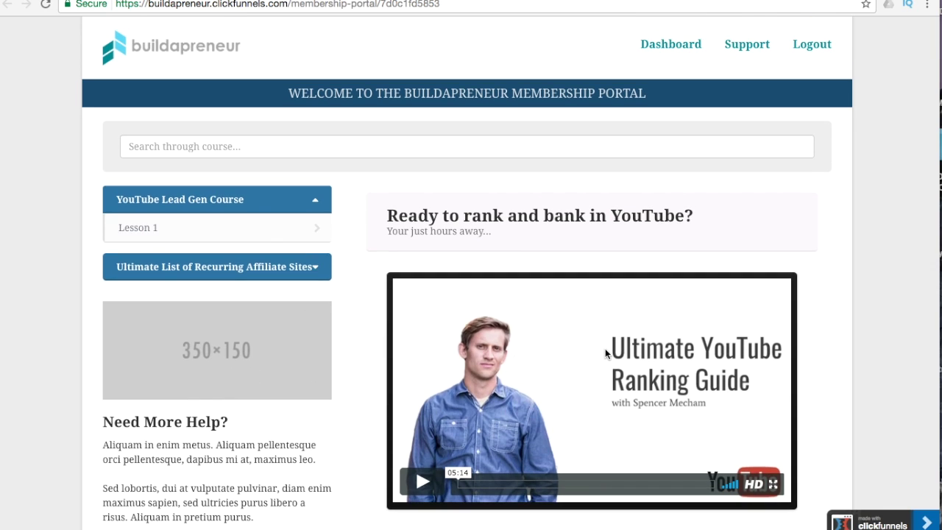
scroll(605, 353, "down", 1)
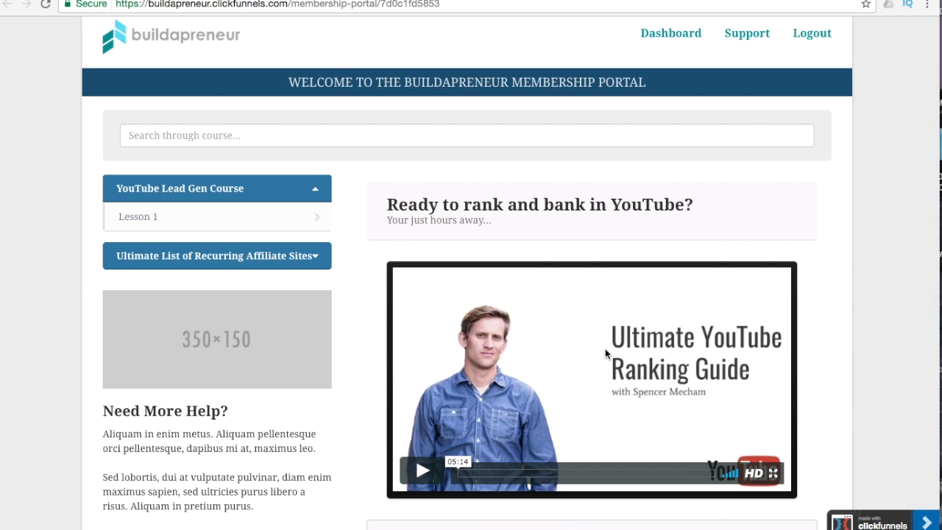
scroll(213, 52, "up", 1)
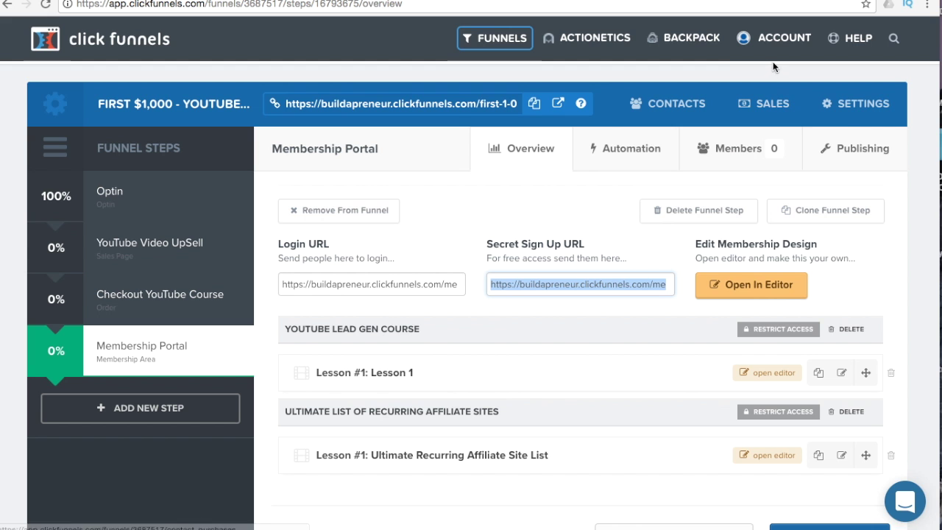
Review the connected services in the account's integrations settings and open the payment gateways settings
mouse_move(782, 48)
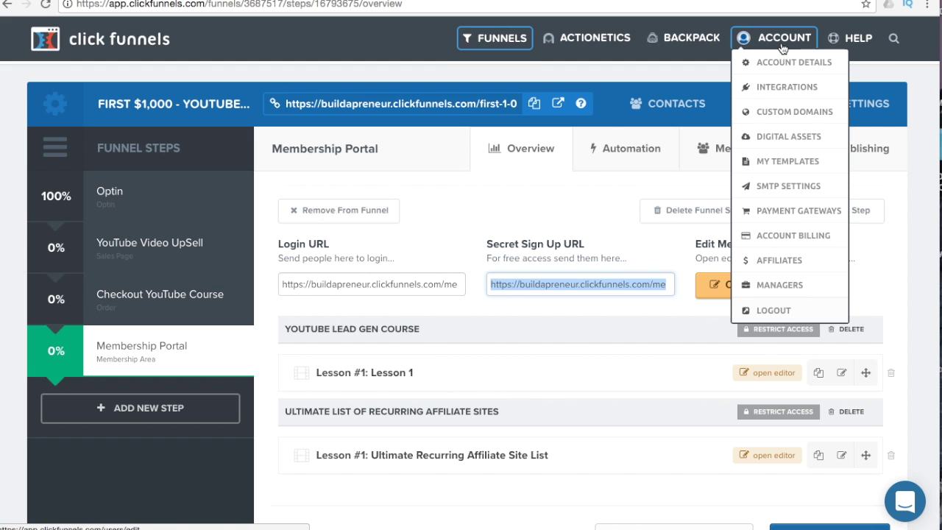
left_click(785, 88)
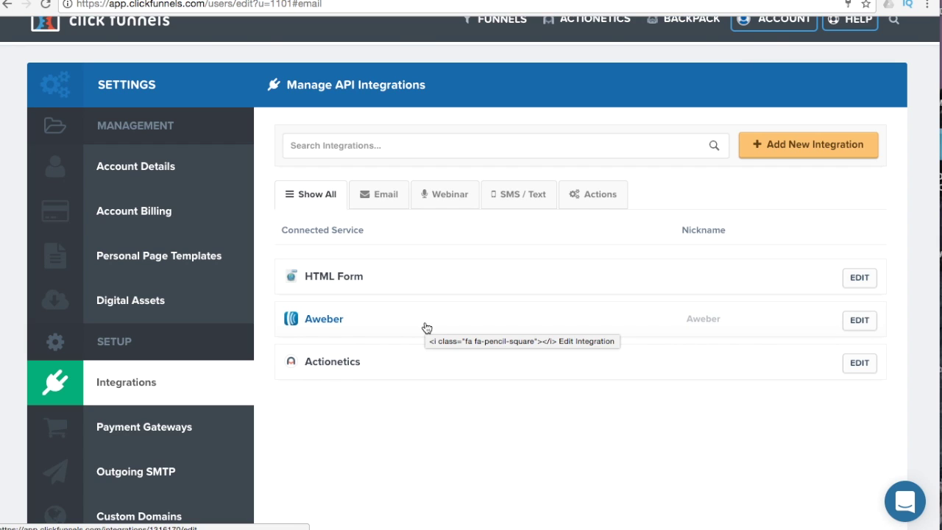
scroll(330, 352, "down", 1)
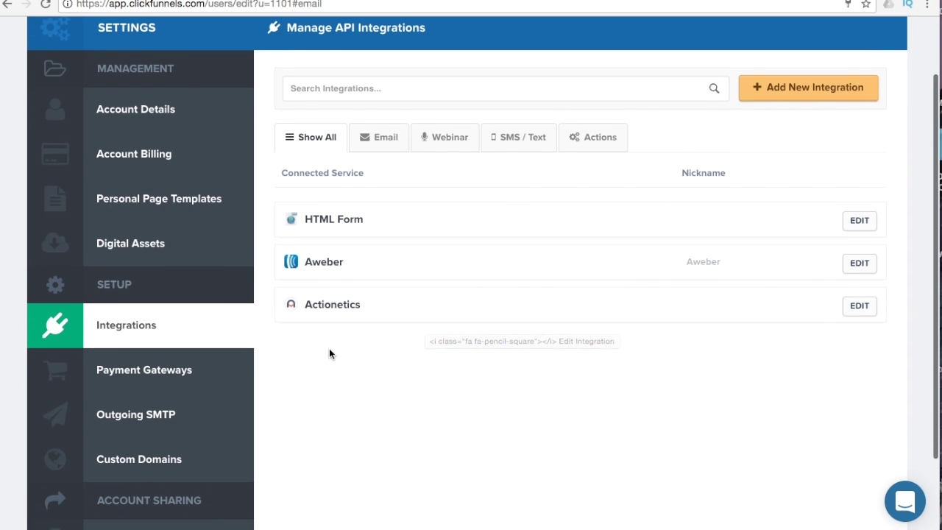
left_click(219, 370)
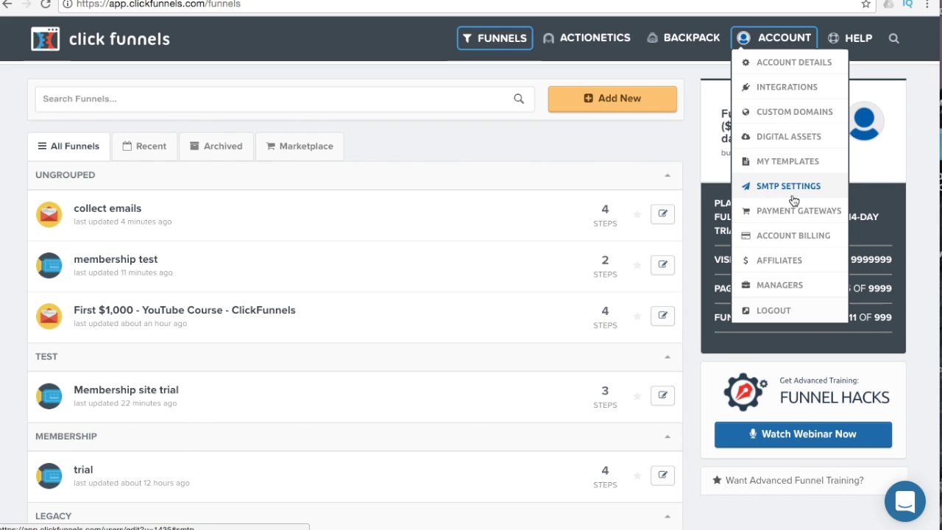
Open the account's affiliate dashboard and examine the earnings snapshot, recurring revenue metrics and breakdown by funnel
mouse_move(786, 54)
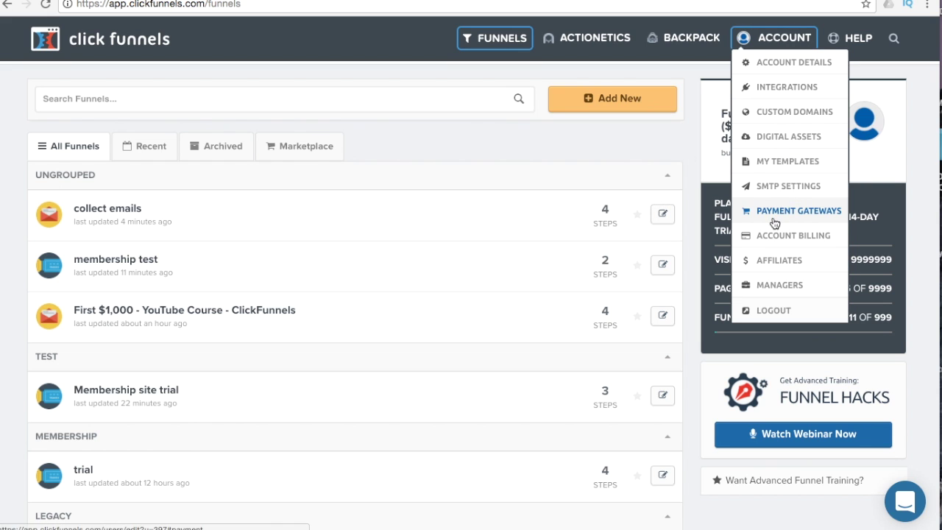
left_click(779, 262)
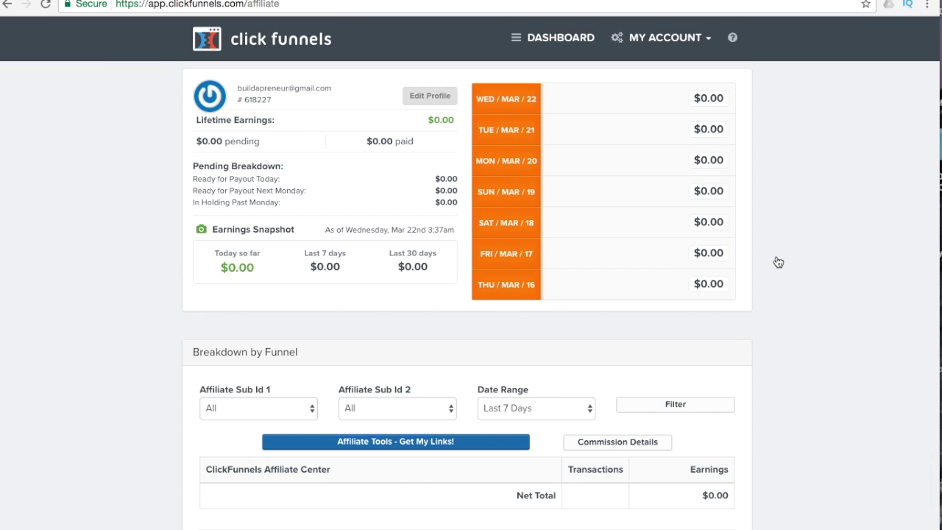
scroll(589, 270, "down", 5)
scroll(589, 272, "down", 5)
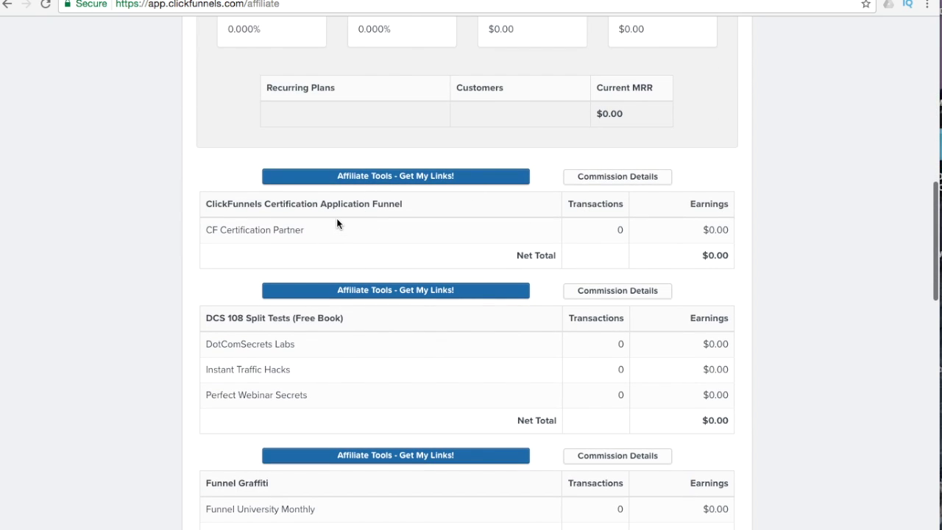
scroll(365, 238, "down", 2)
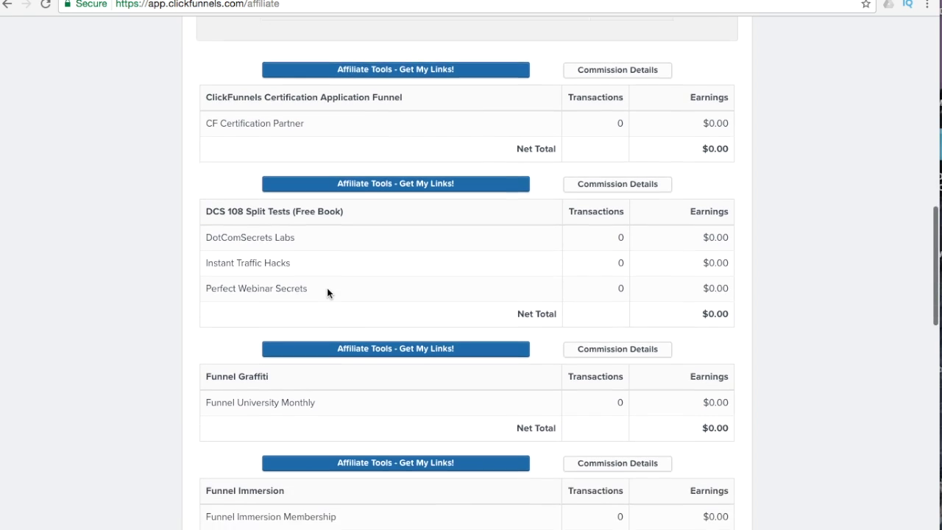
scroll(385, 324, "down", 1)
scroll(384, 319, "up", 4)
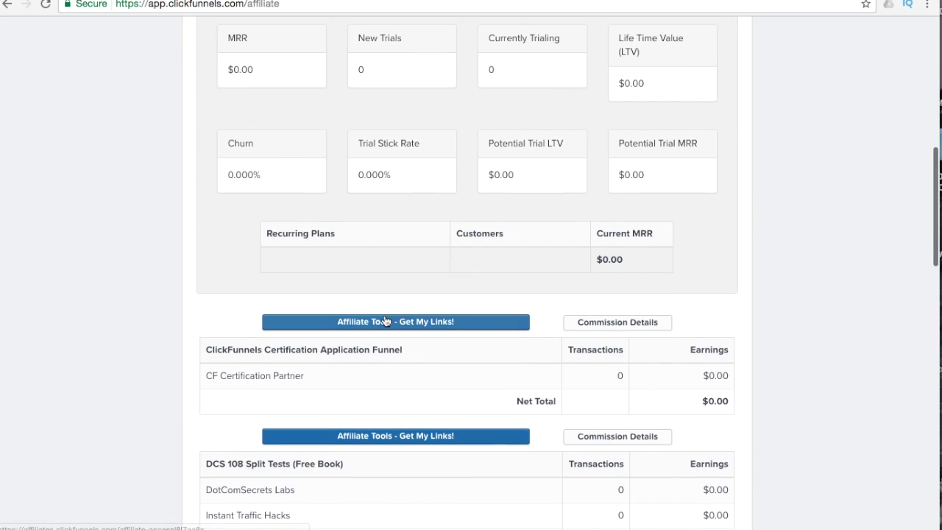
scroll(385, 321, "up", 3)
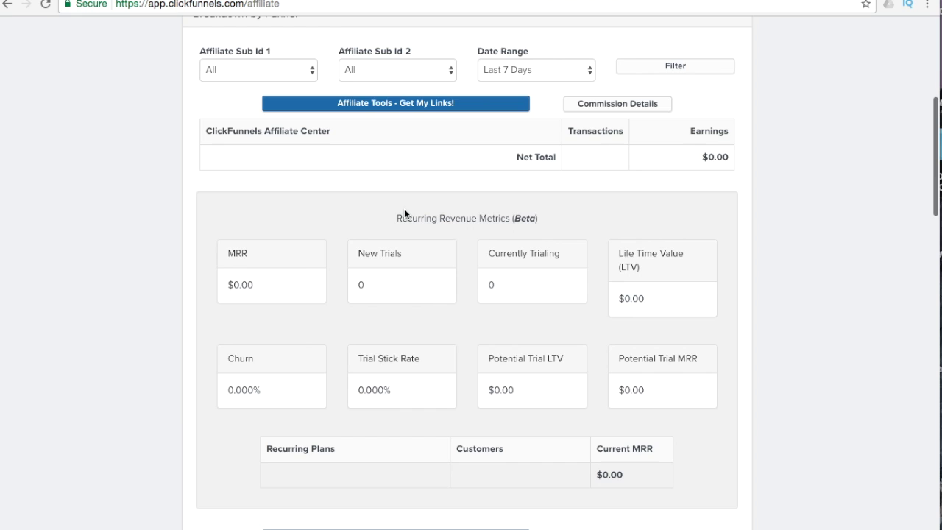
scroll(404, 214, "up", 1)
scroll(431, 215, "up", 2)
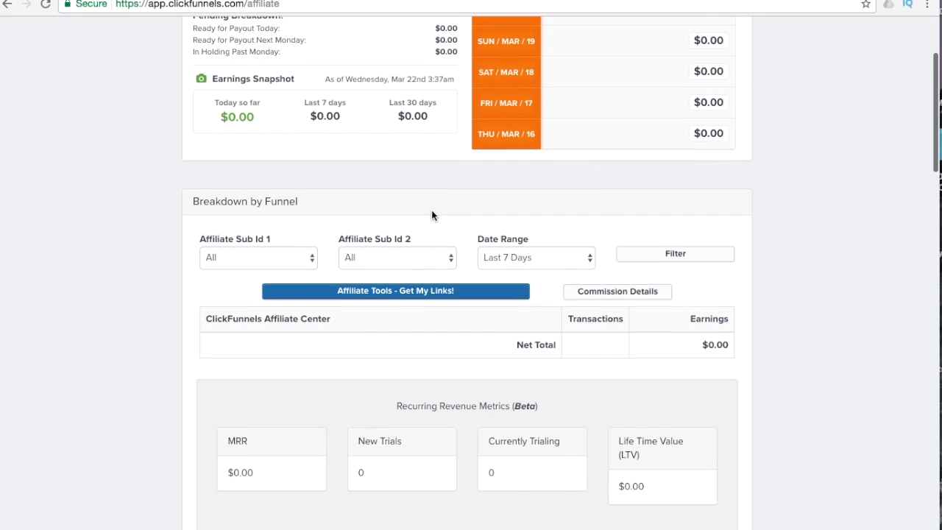
scroll(431, 215, "up", 2)
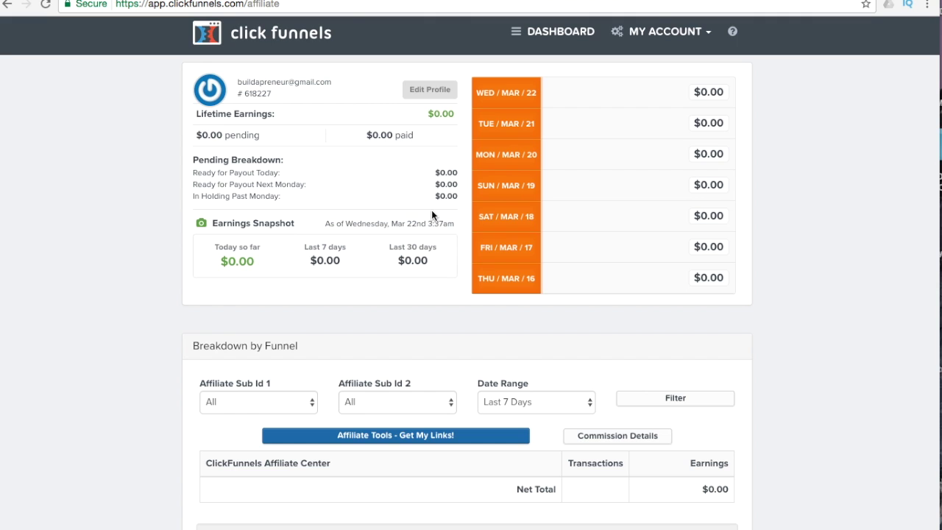
scroll(431, 215, "down", 1)
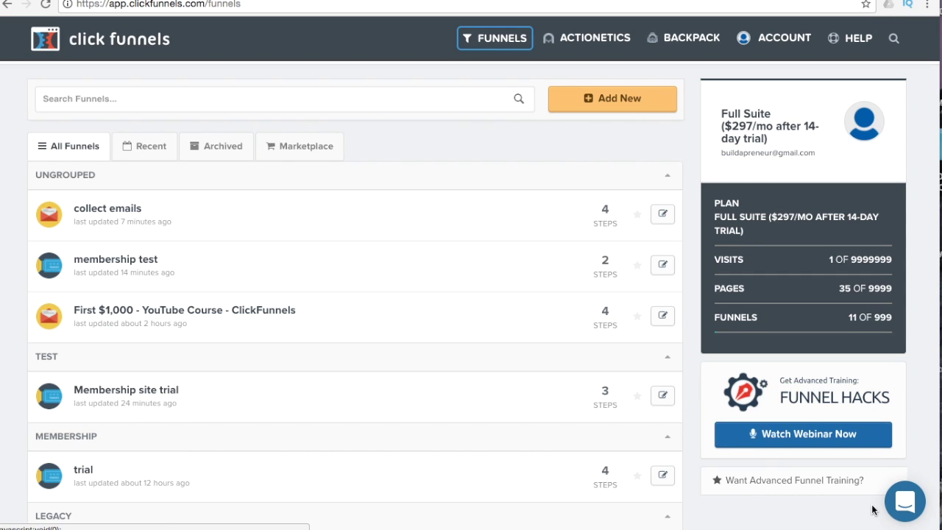
Open the ClickFunnels support conversations from the funnel list and close them again
left_click(902, 508)
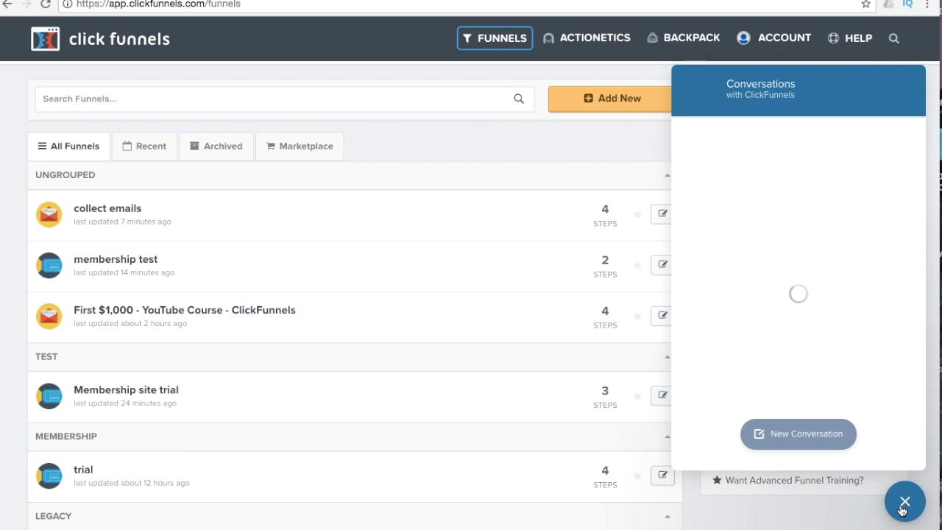
left_click(903, 508)
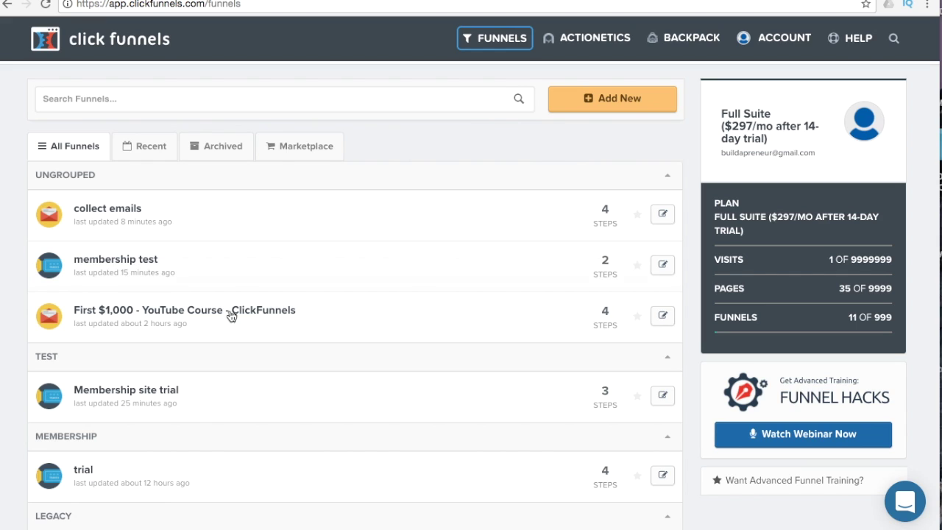
Open the "Copy of Product Launch Funnel" from the Legacy group and show its Squeeze Page overview
scroll(175, 326, "down", 2)
left_click(123, 404)
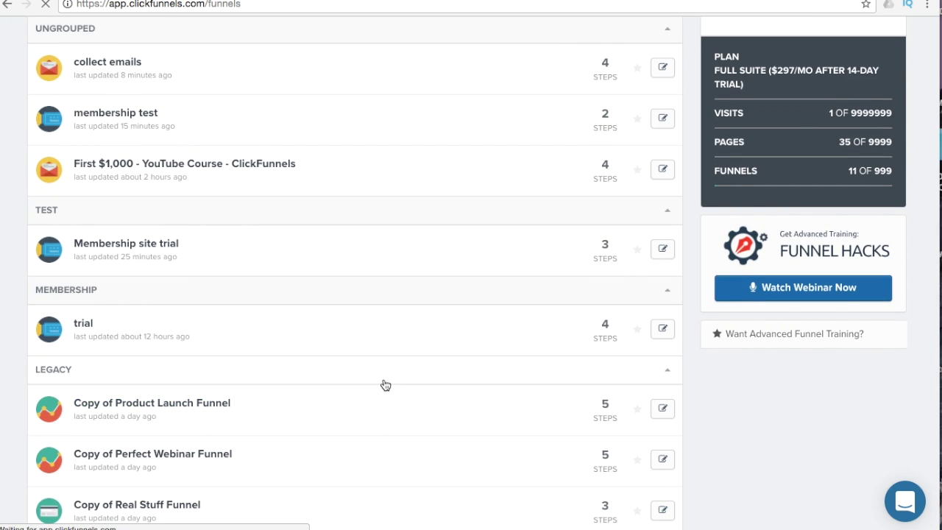
scroll(415, 378, "down", 1)
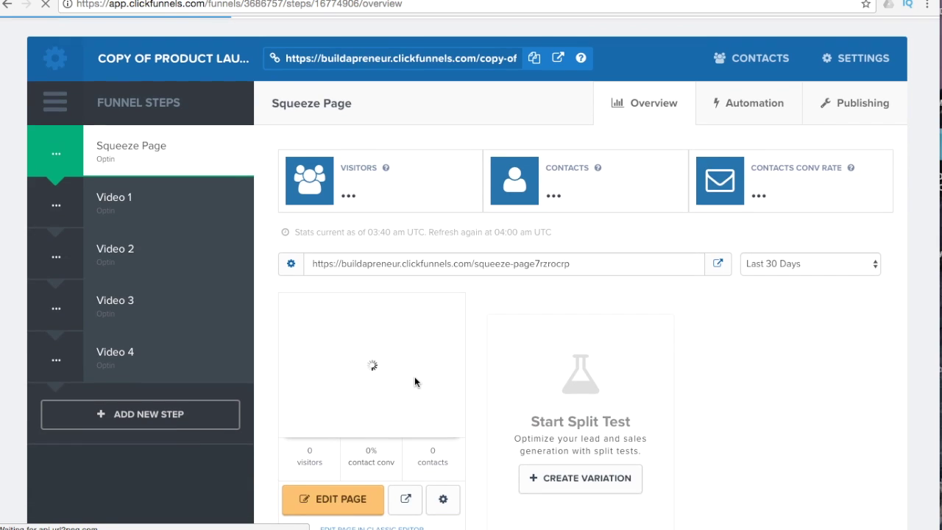
scroll(414, 381, "down", 1)
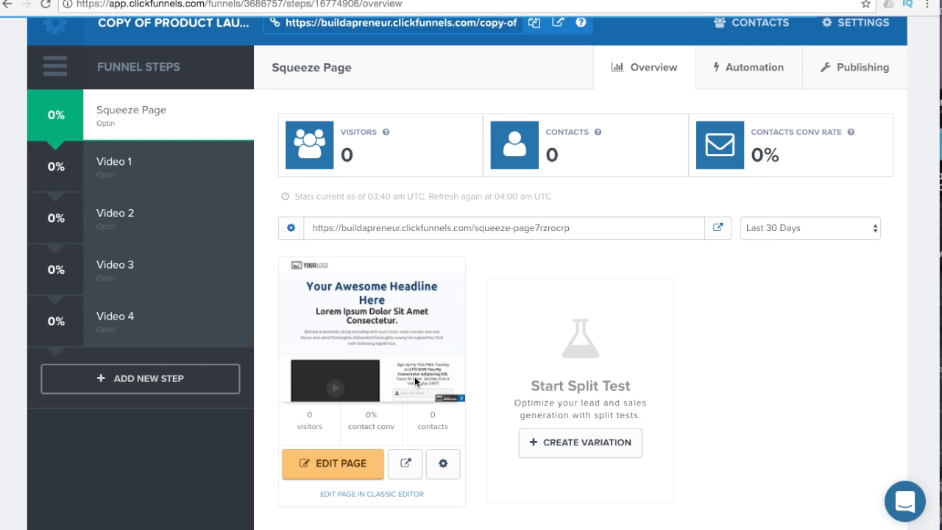
Preview the full Squeeze Page, look through its content, and return to the funnel's step overview
left_click(407, 460)
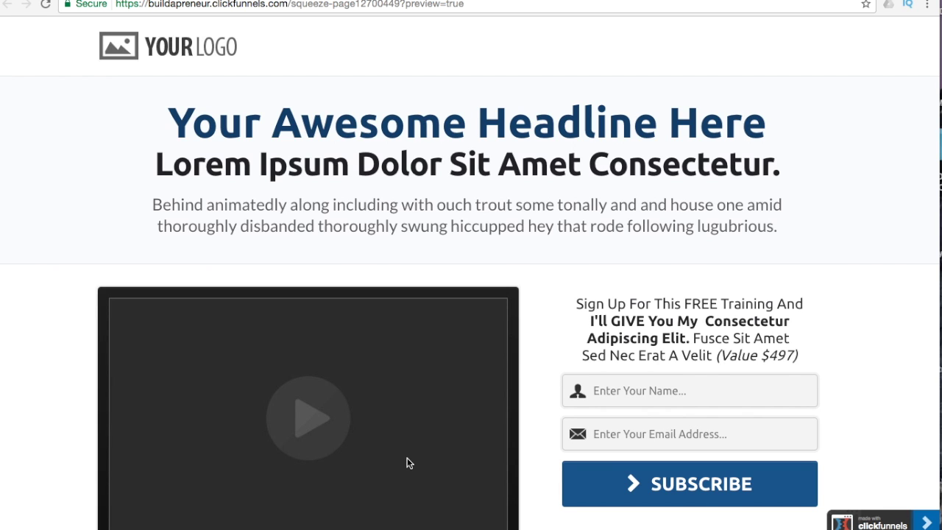
scroll(407, 458, "down", 5)
scroll(407, 458, "up", 5)
key("ctrl+w")
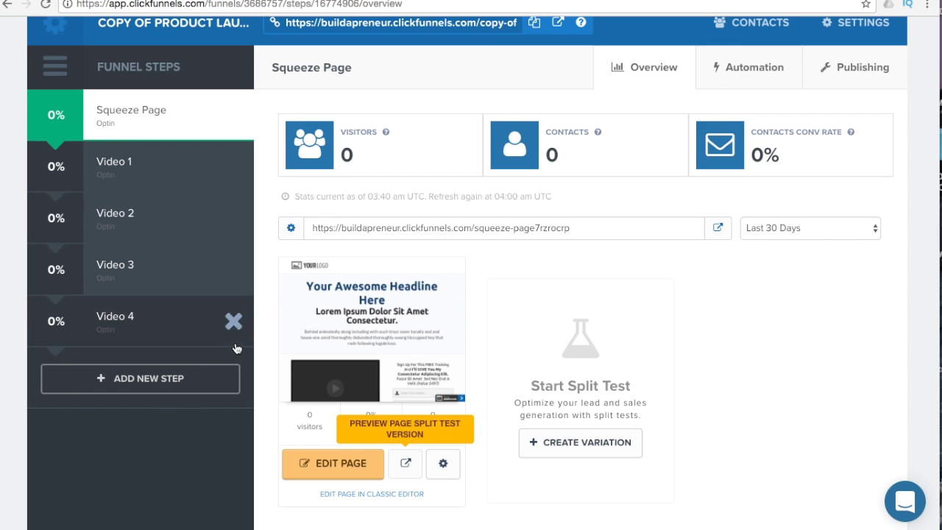
scroll(235, 349, "up", 2)
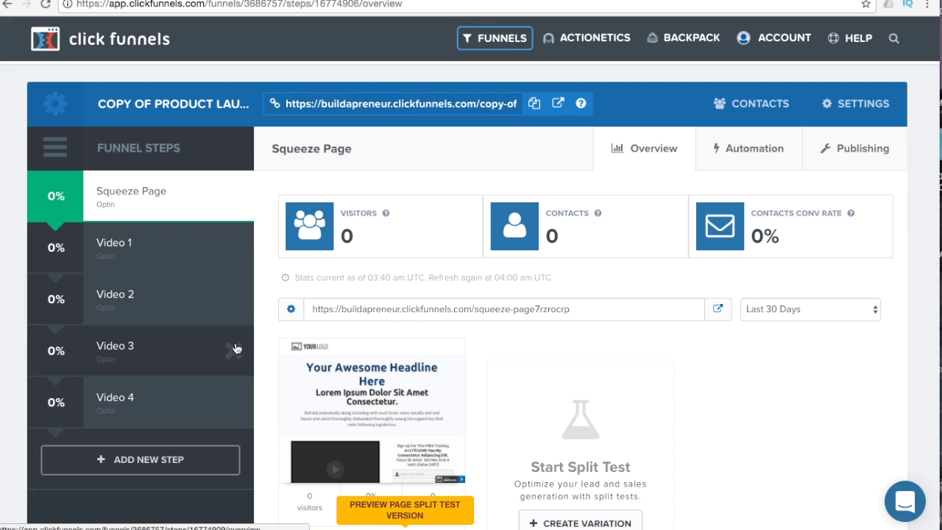